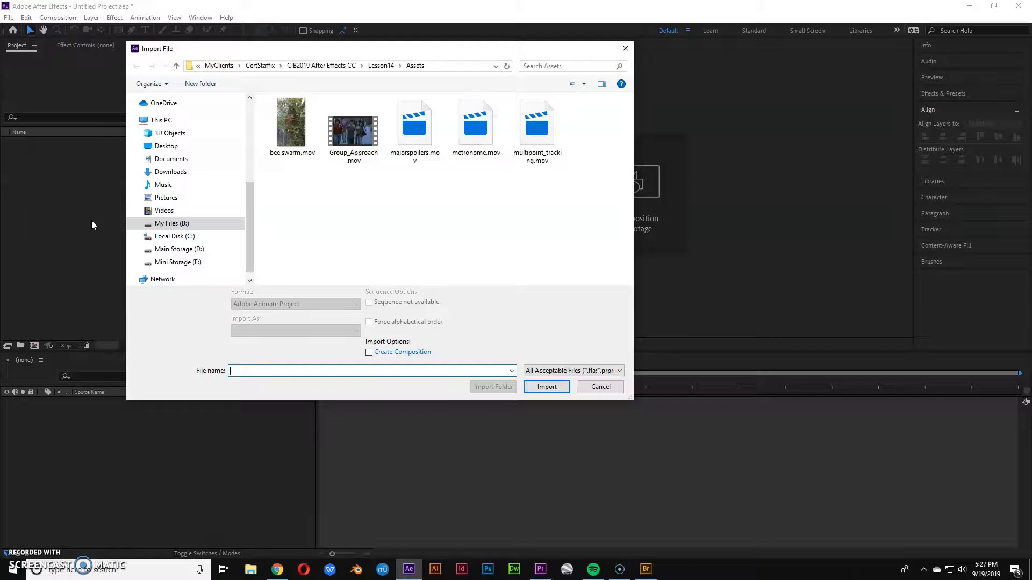
drag(253, 196, 253, 112)
click(601, 387)
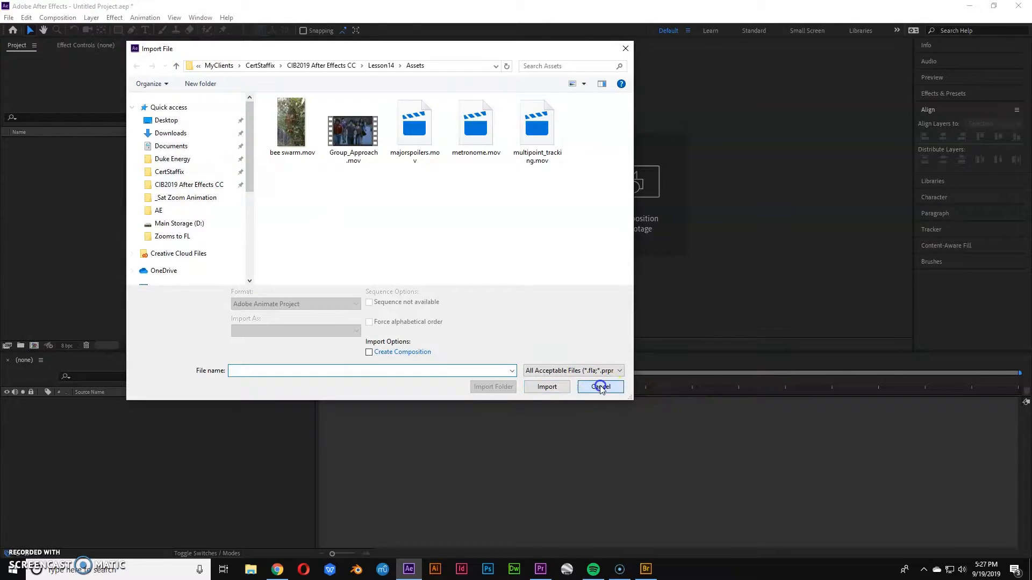
Switch to Bridge and bring all 16 Eagle PNG photos from the Eagle_Photos folder into the project.
click(644, 568)
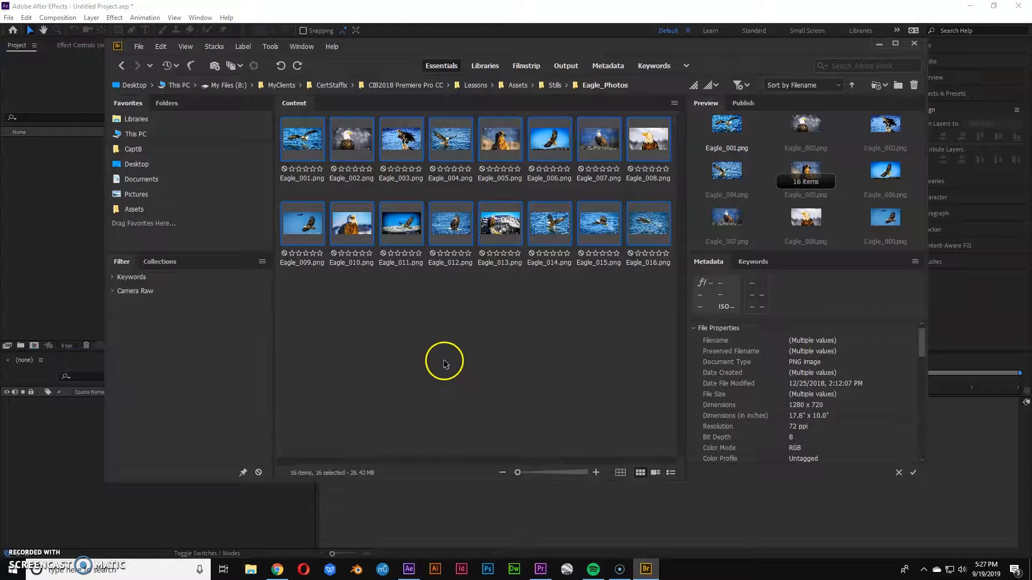
drag(299, 314, 647, 140)
drag(257, 182, 69, 184)
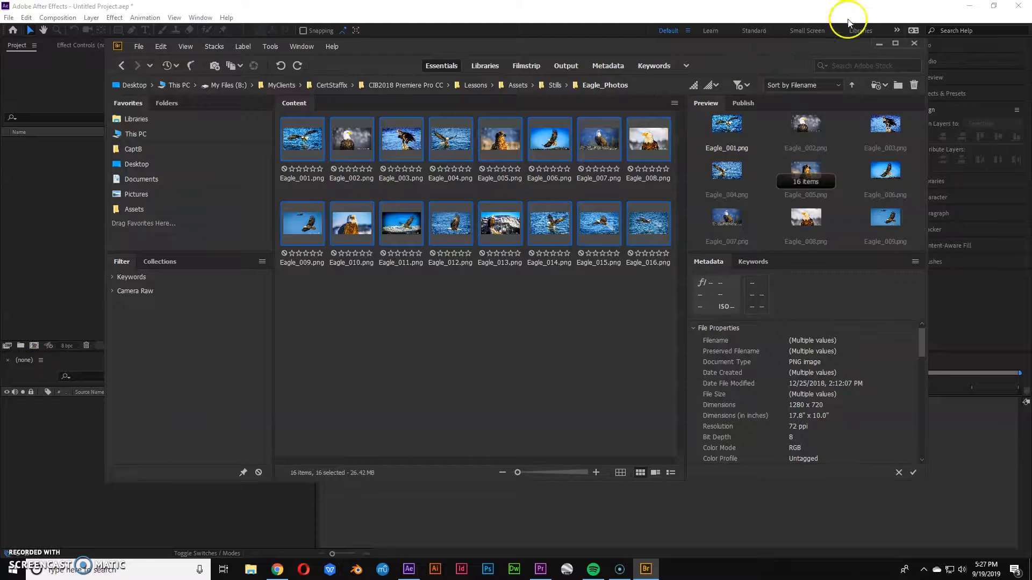
click(874, 43)
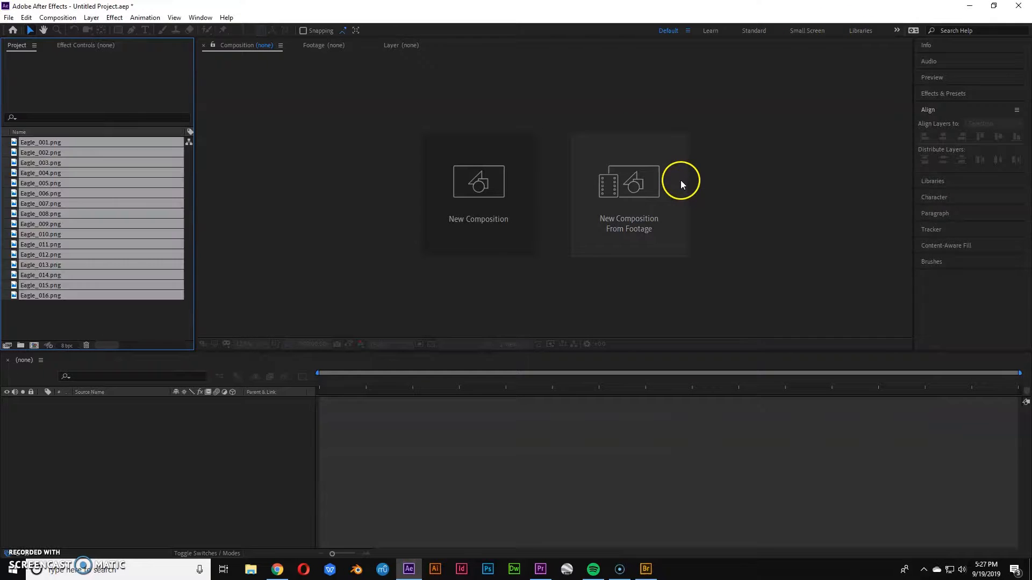
Create a single composition from the selected eagle images.
drag(147, 249, 34, 346)
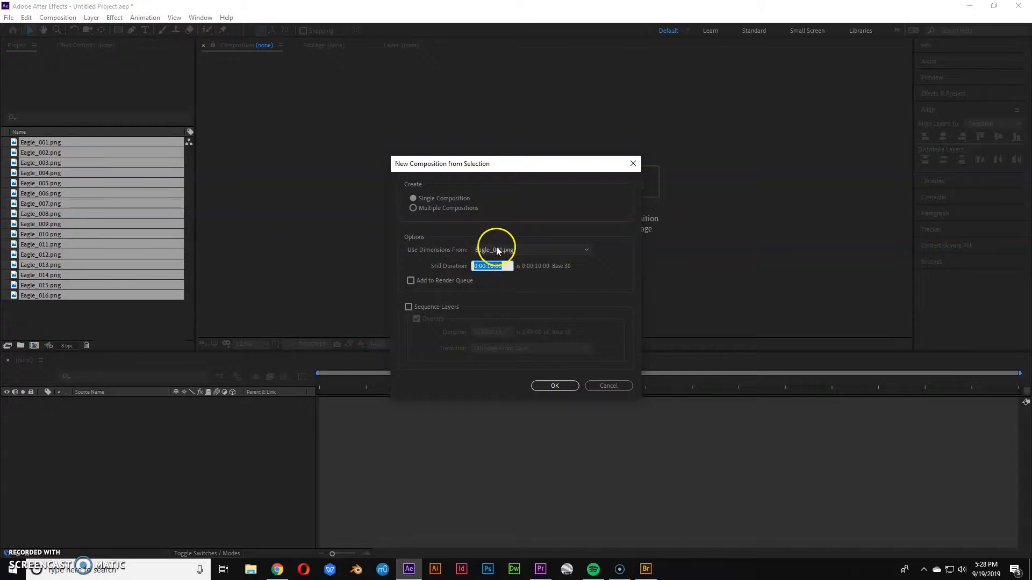
click(549, 386)
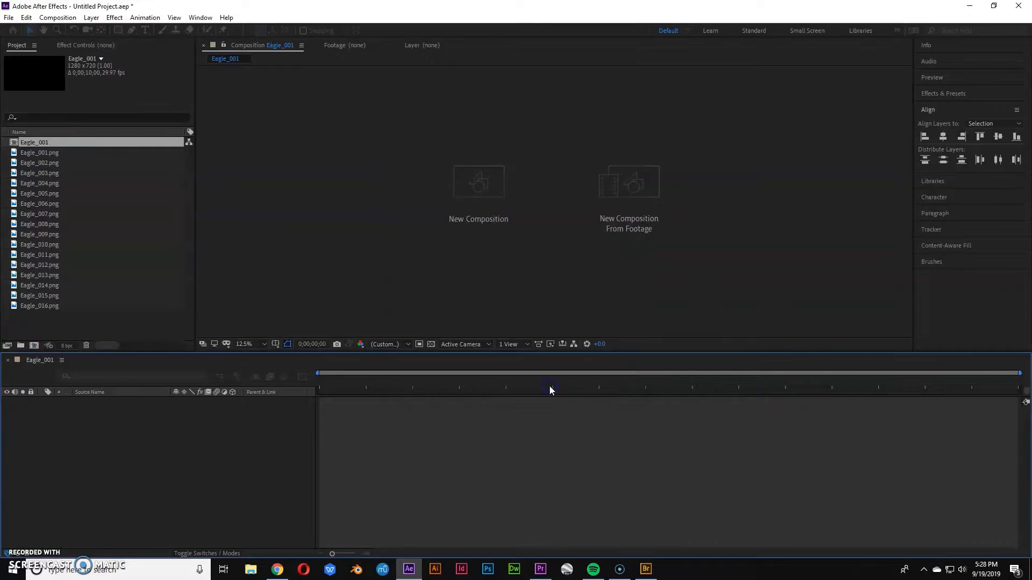
Rename the composition Eagle Montage in the composition settings.
key(ctrl+k)
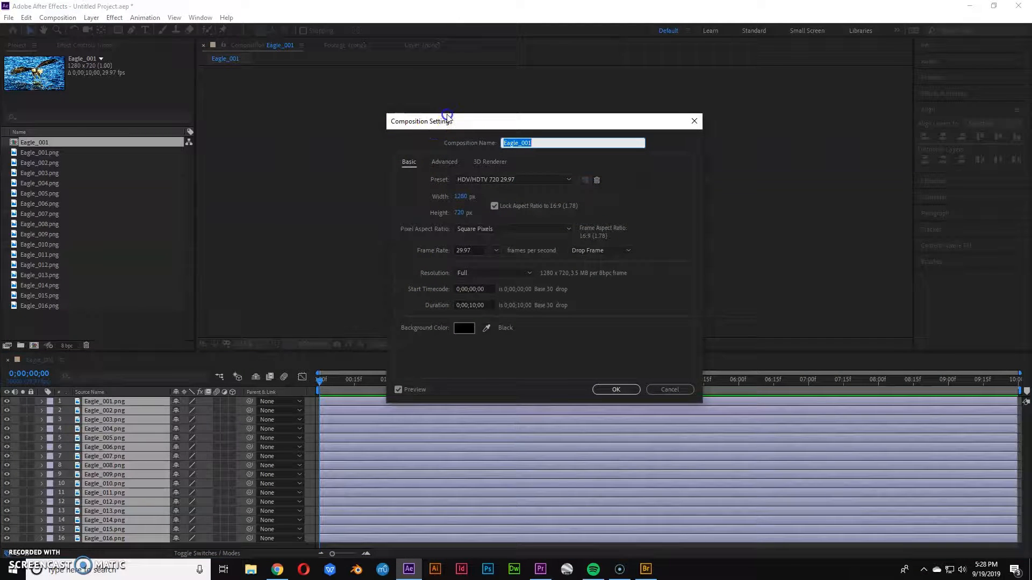
drag(451, 118, 419, 98)
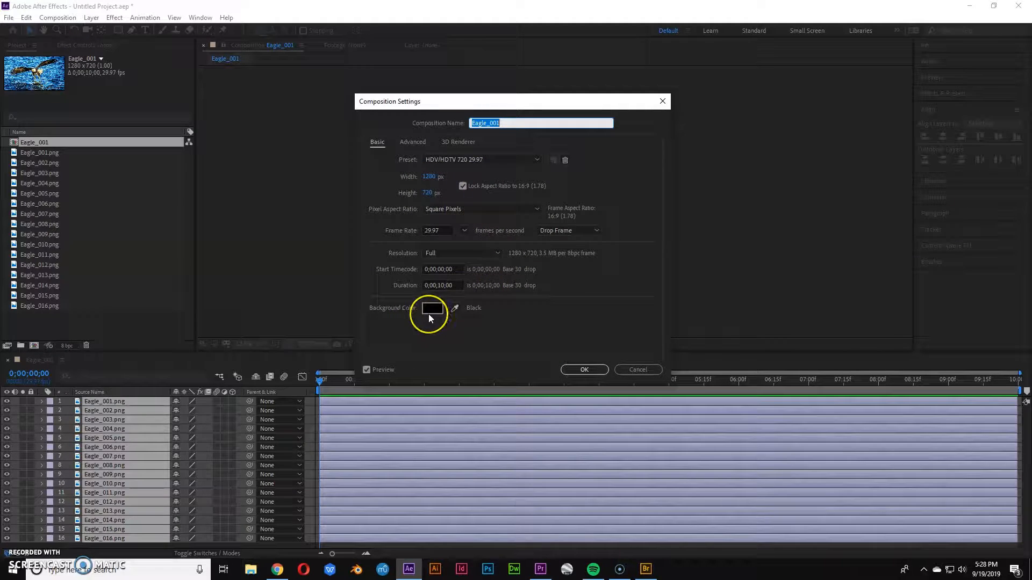
drag(484, 107, 427, 127)
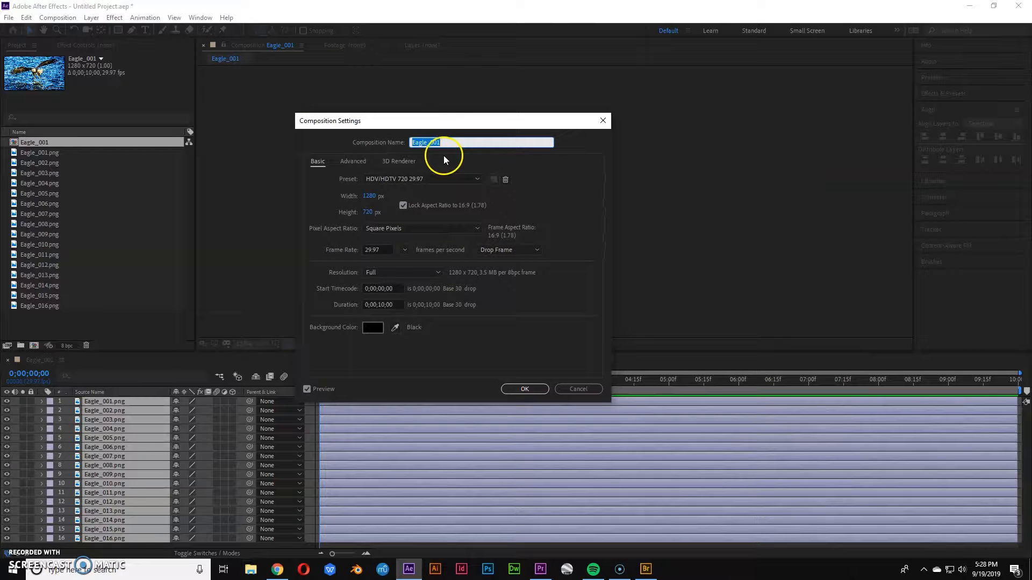
text(Eage)
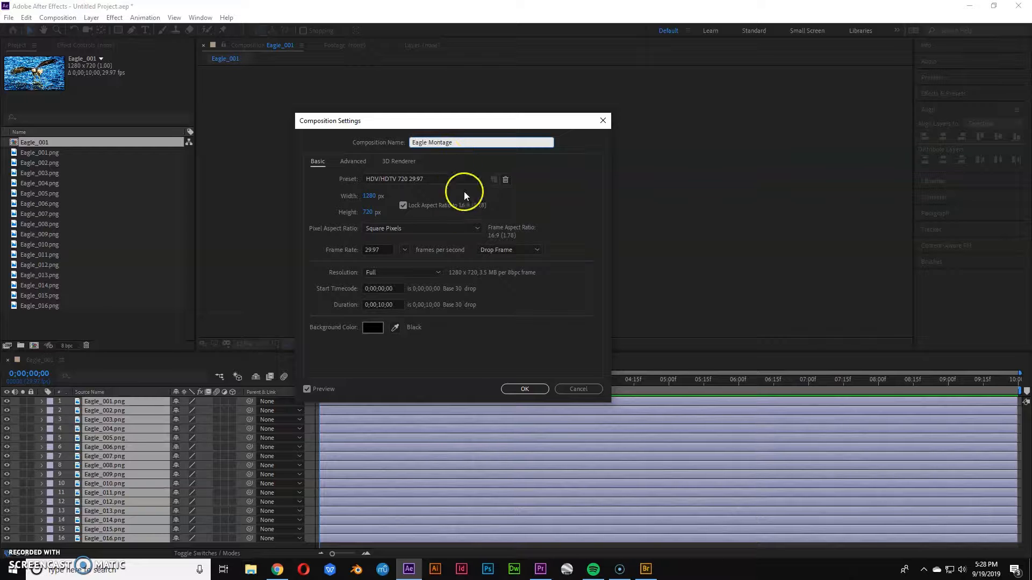
click(524, 388)
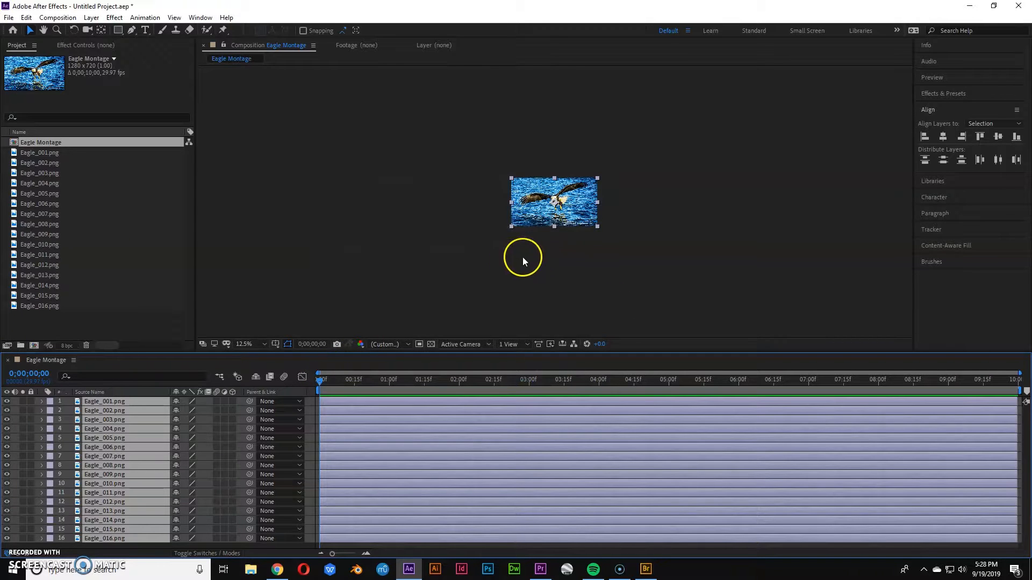
Scale all 16 eagle layers to 25%.
scroll(568, 238, up, 3)
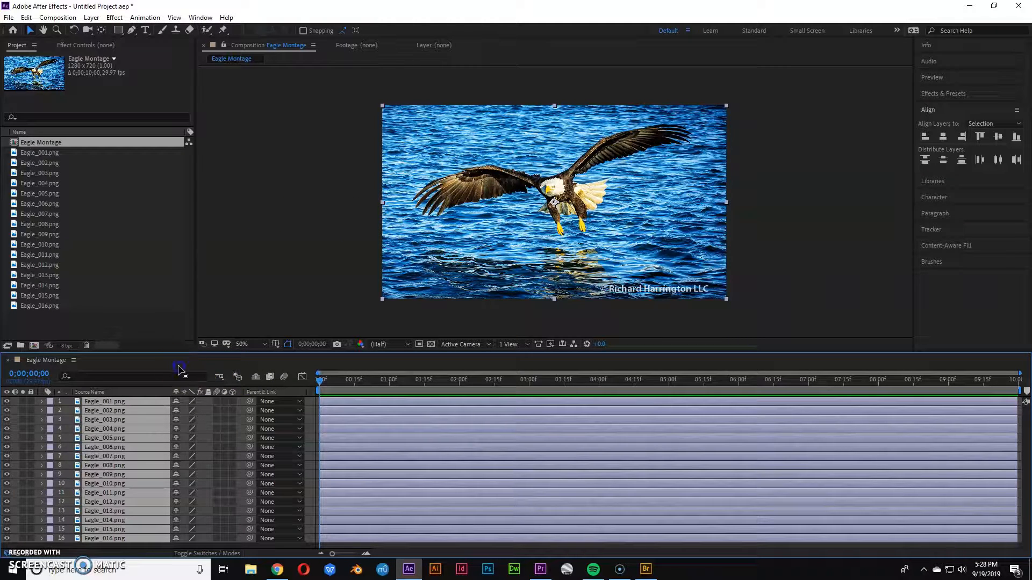
key(s)
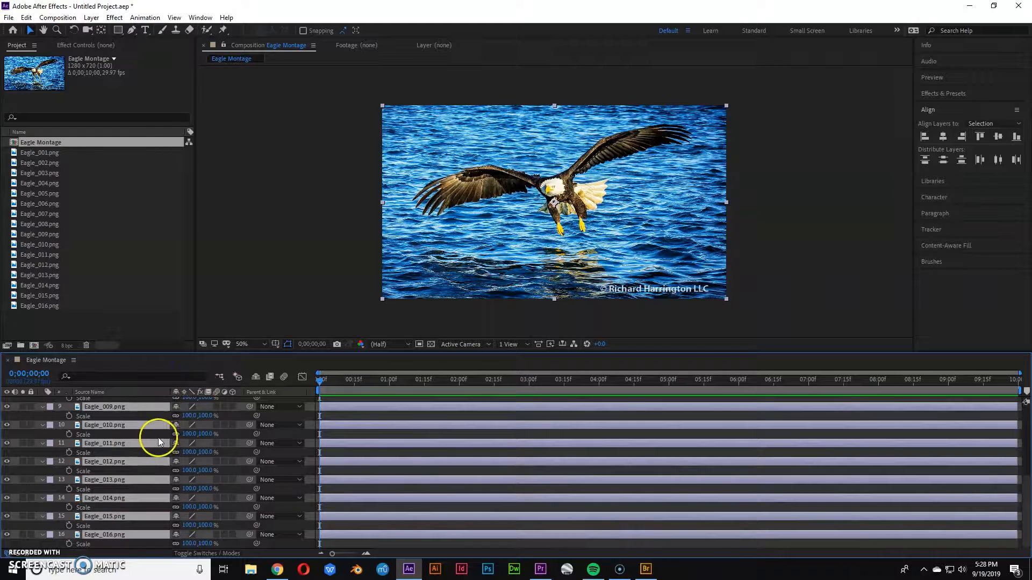
click(191, 419)
text(25)
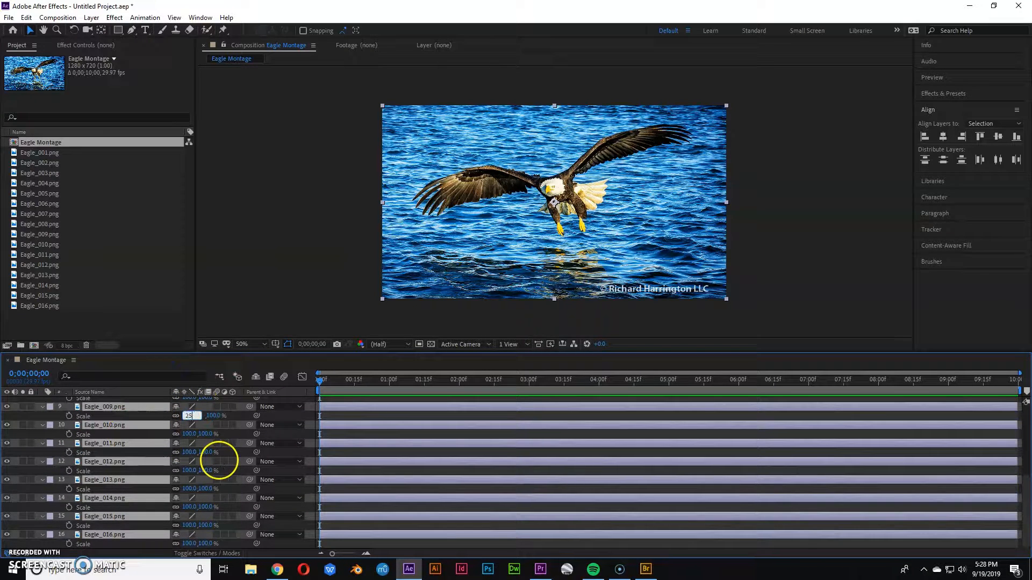
key(Return)
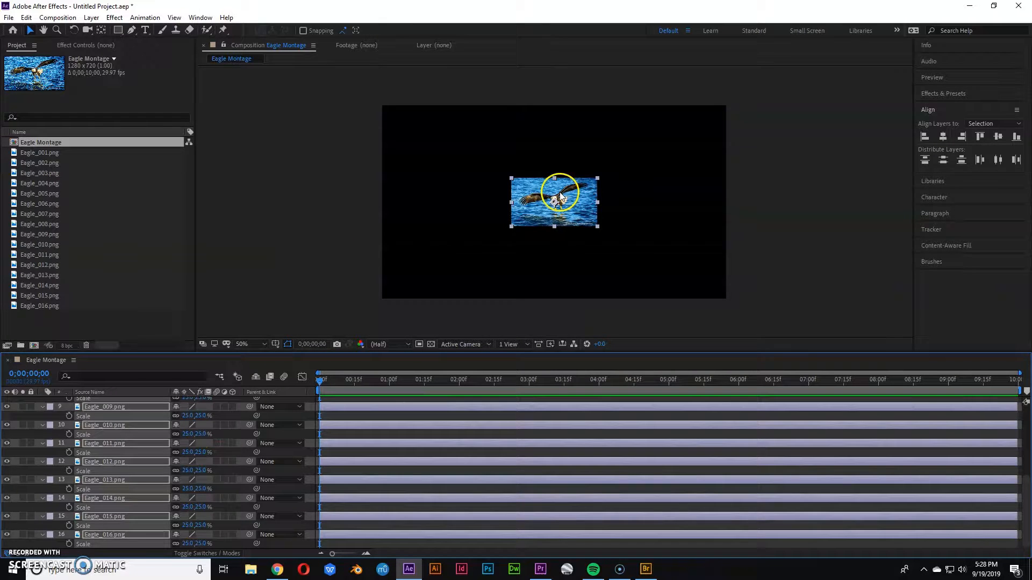
Turn on snapping and arrange the 16 scaled photos into a 4 by 4 grid filling the composition.
click(340, 214)
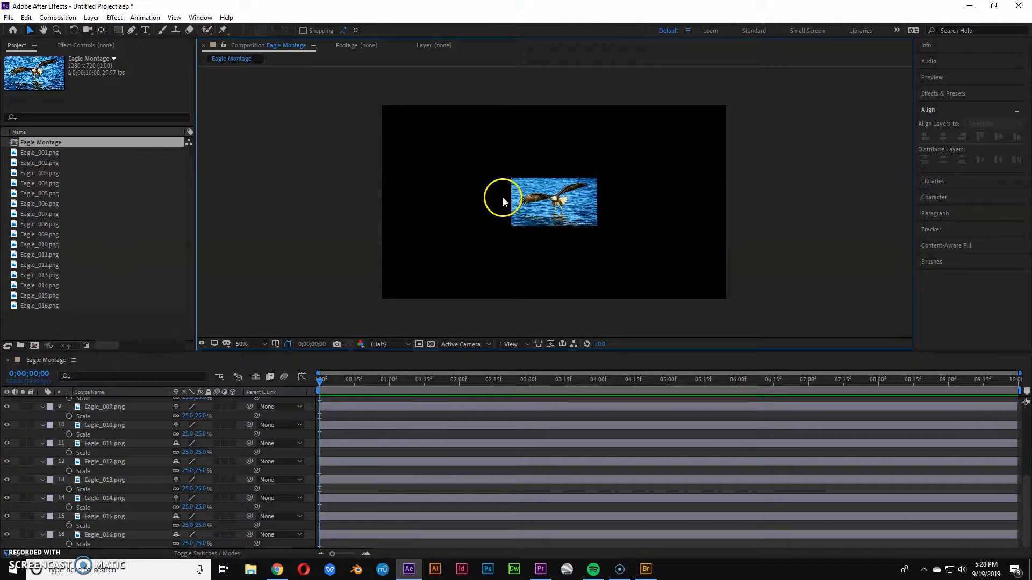
click(303, 31)
drag(533, 202, 389, 116)
drag(519, 188, 477, 115)
drag(513, 188, 557, 128)
drag(528, 179, 648, 110)
drag(535, 186, 496, 169)
drag(517, 222, 404, 235)
drag(605, 239, 538, 215)
drag(538, 215, 303, 264)
drag(350, 235, 539, 211)
drag(351, 235, 456, 265)
drag(353, 242, 543, 266)
drag(356, 240, 715, 265)
drag(344, 106, 778, 307)
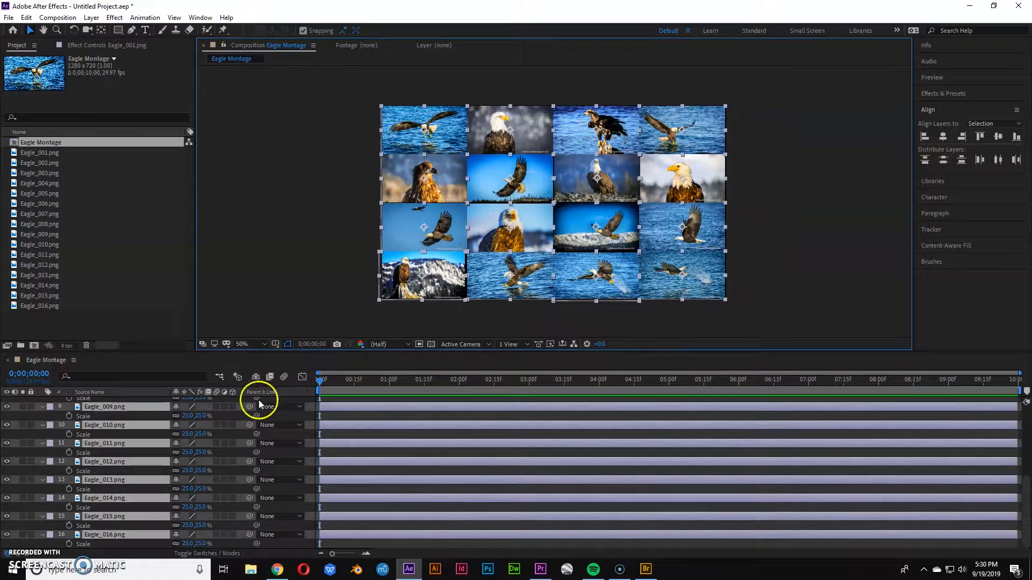
Make all layers 3D, select several photos and bring them toward the camera with a Z position of -742.
click(233, 406)
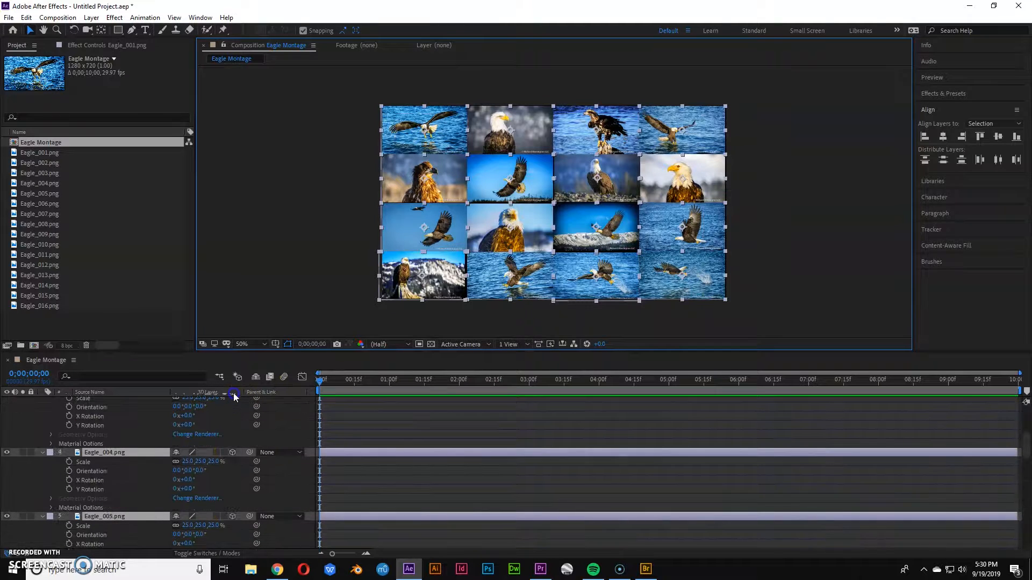
click(362, 223)
click(405, 137)
click(517, 214)
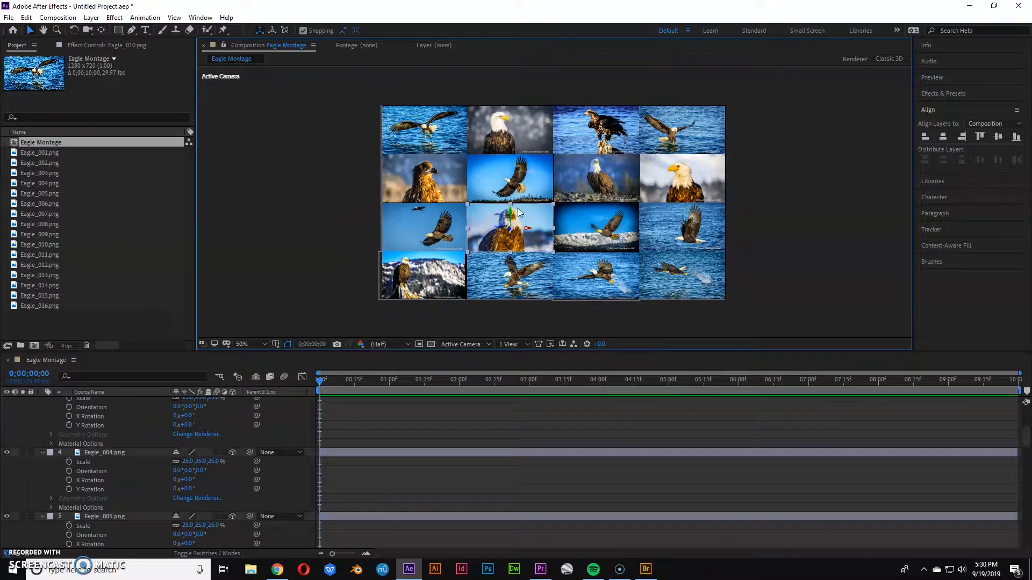
click(669, 199)
shift+click(512, 224)
shift+click(435, 140)
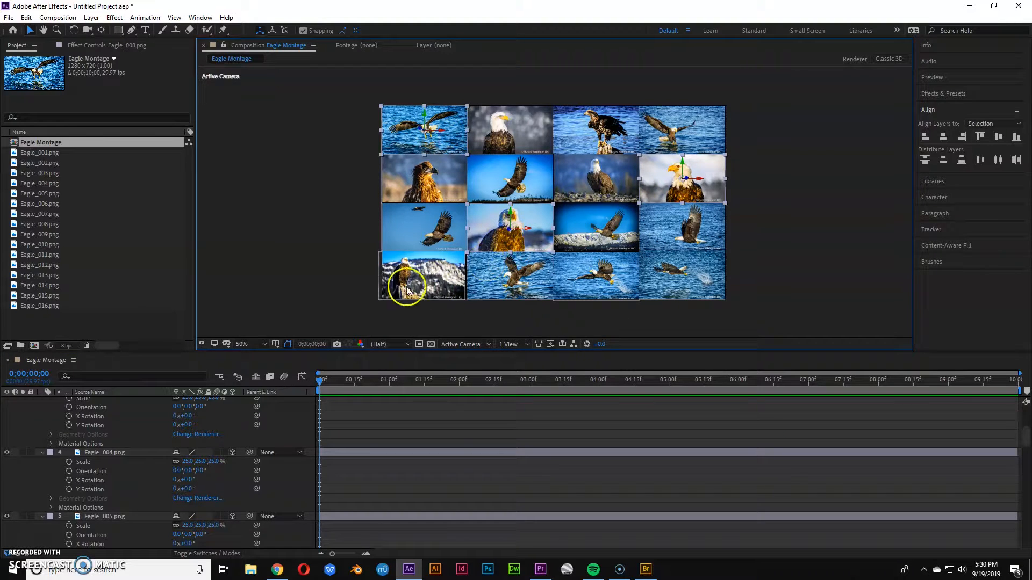
scroll(111, 463, up, 5)
scroll(135, 458, up, 1)
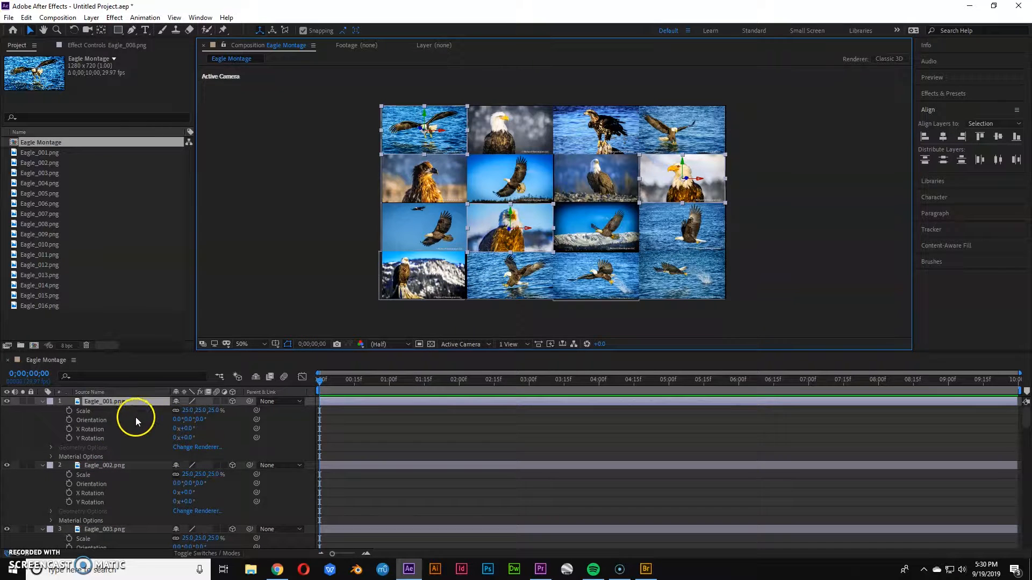
scroll(124, 457, down, 8)
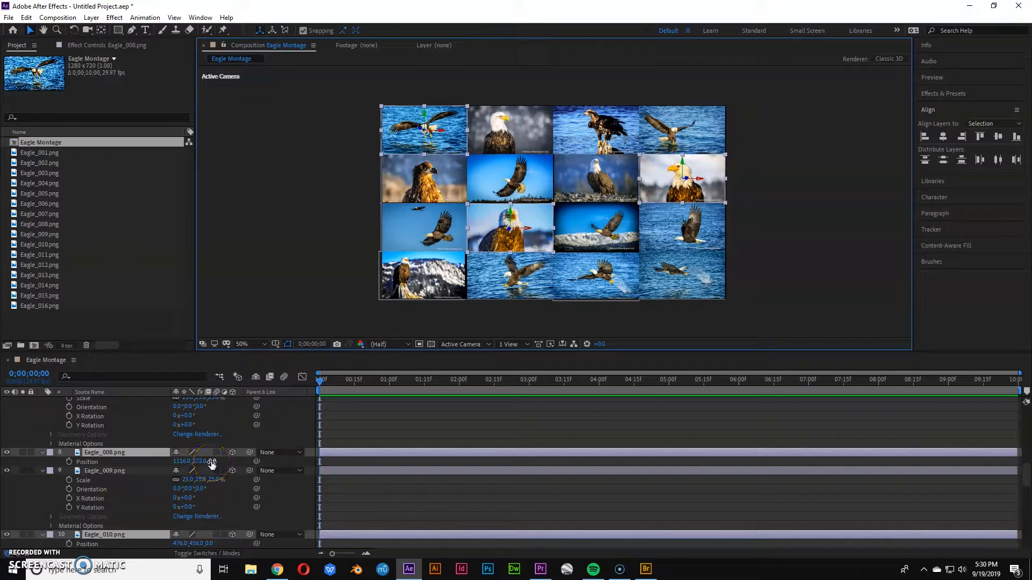
drag(211, 462, 101, 471)
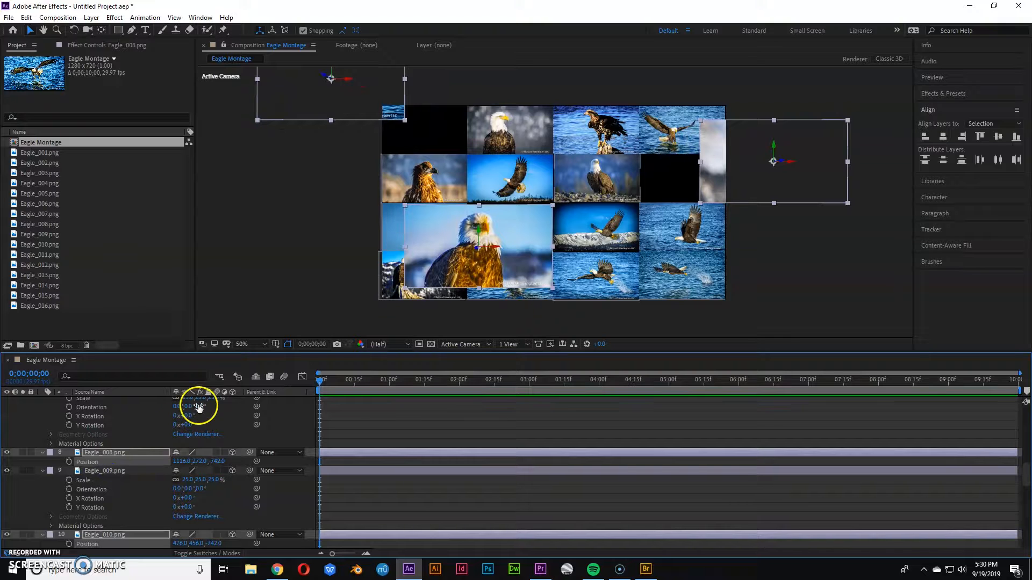
Select another group of photos and push them back to a Z position of 341.
click(387, 232)
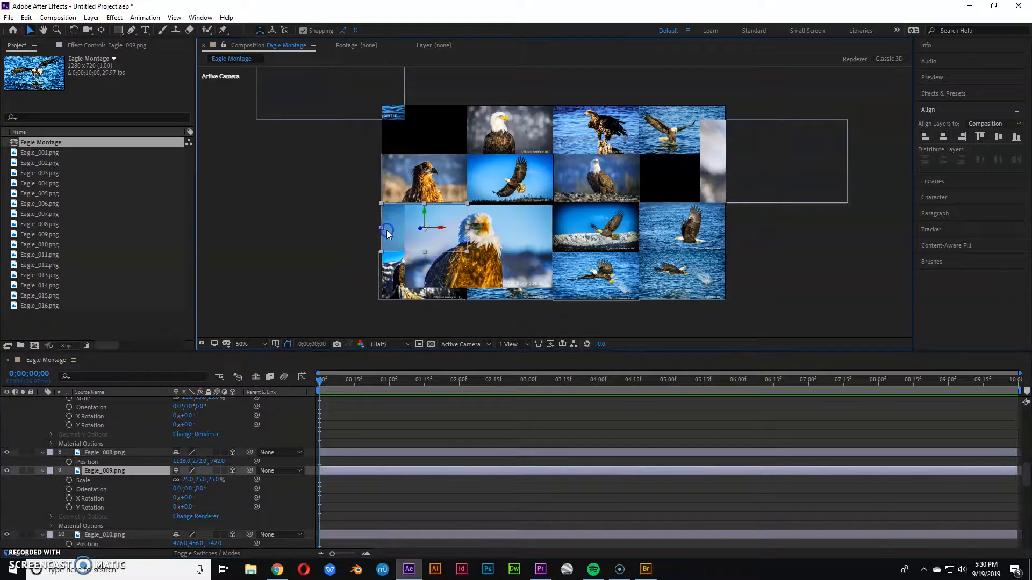
shift+click(529, 181)
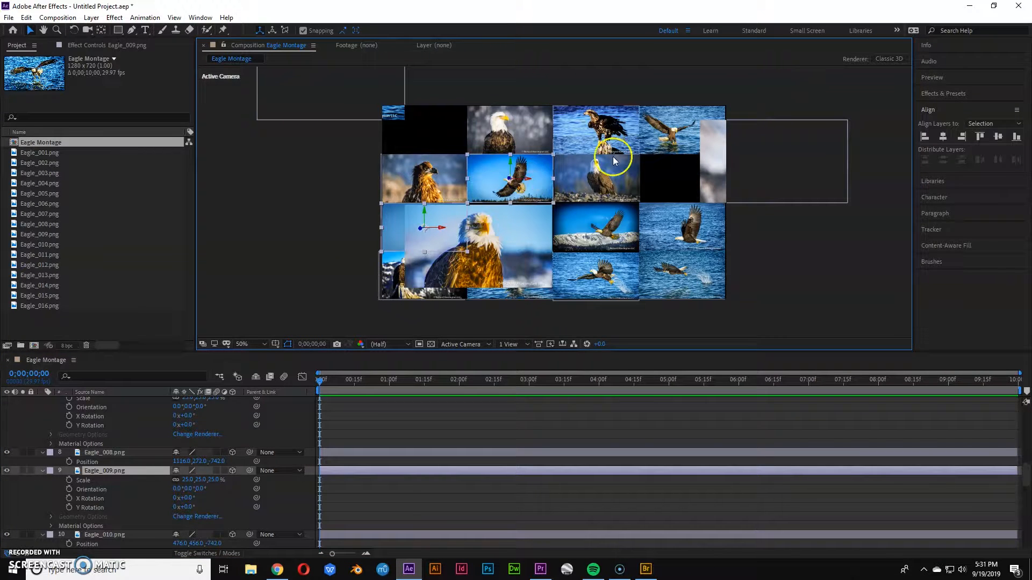
shift+click(525, 191)
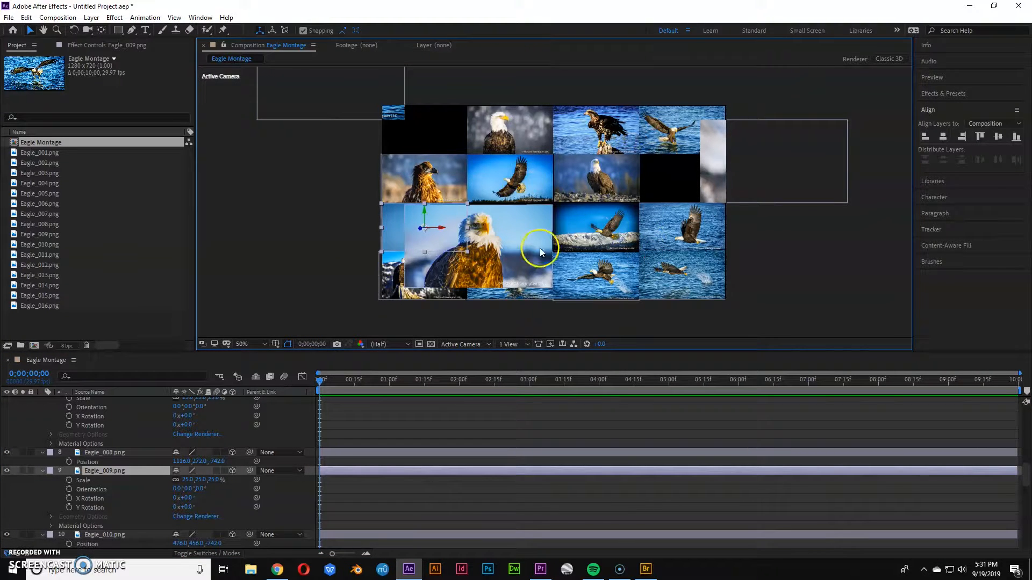
shift+click(589, 275)
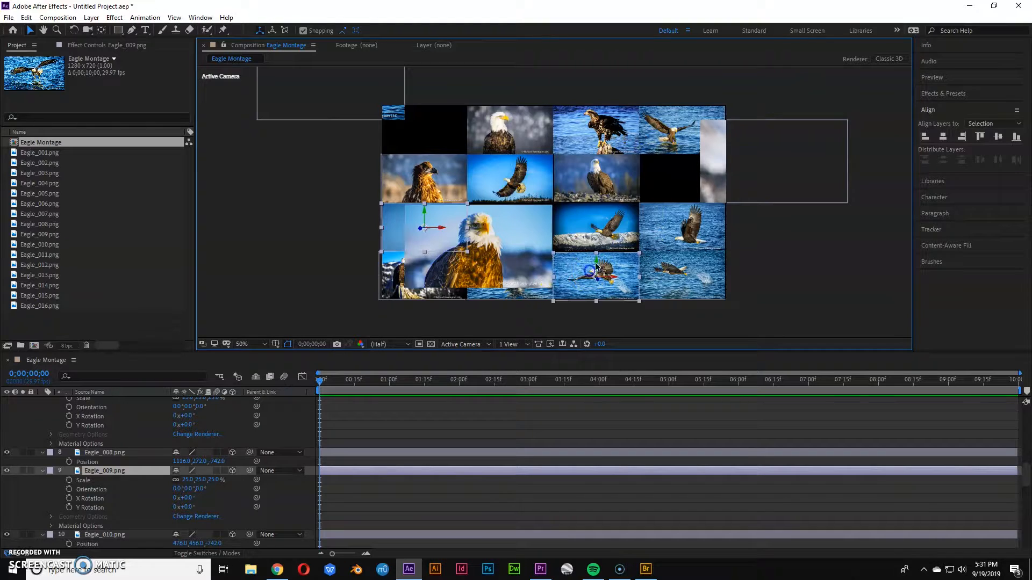
shift+click(669, 249)
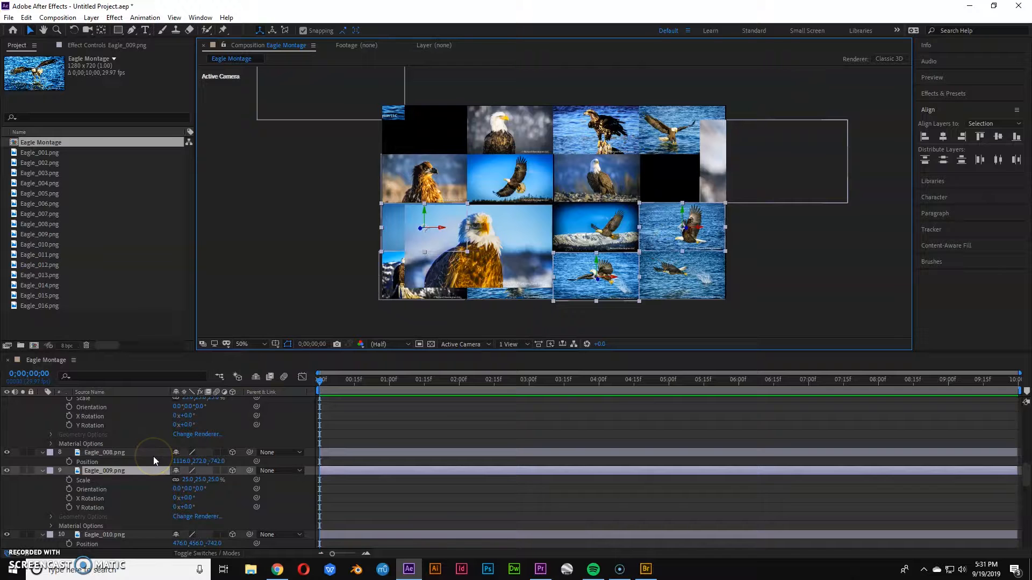
click(203, 392)
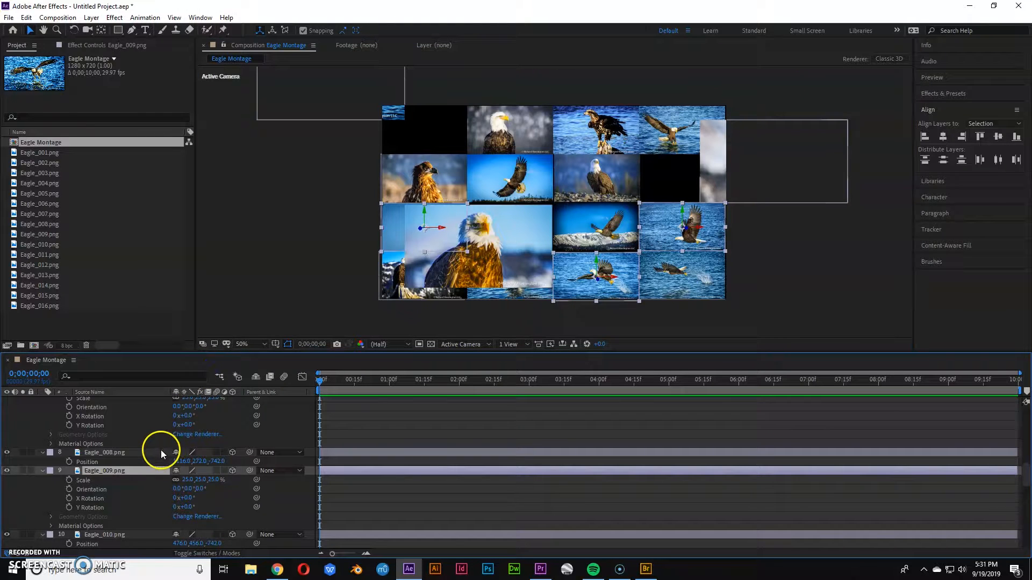
key(p)
drag(207, 426, 392, 425)
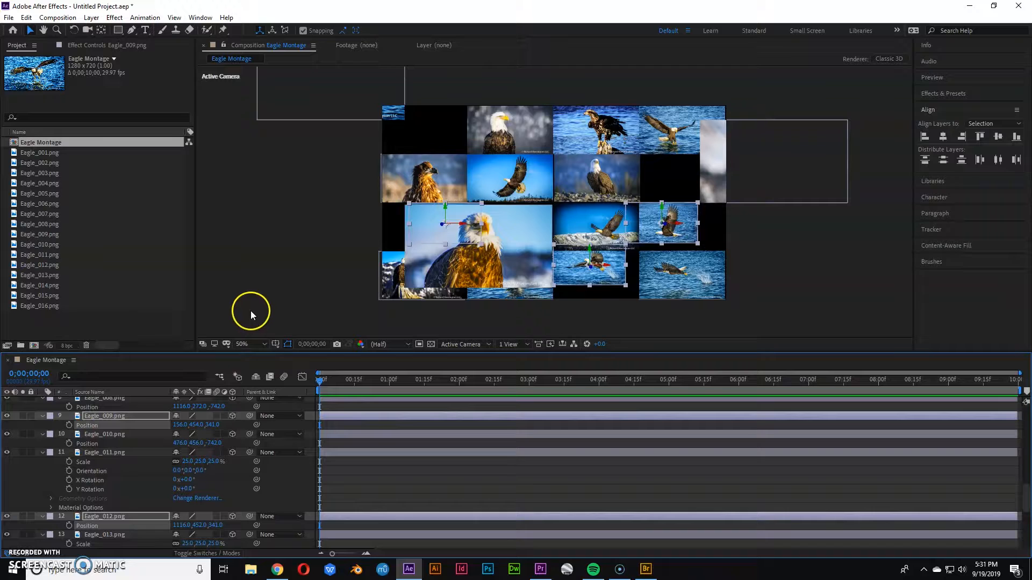
Move one of the rear photos left so it extends past the composition's left edge.
click(264, 305)
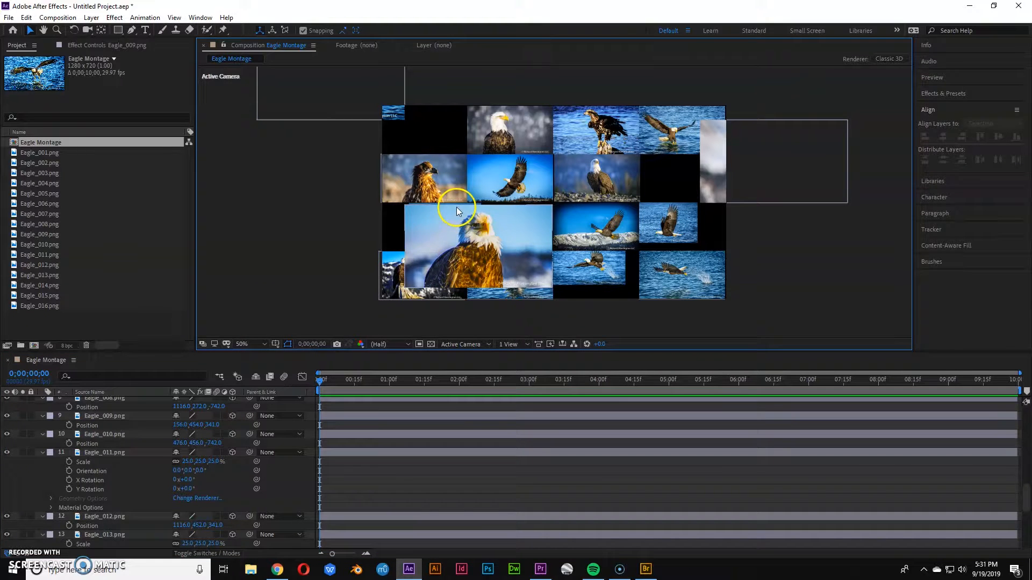
drag(456, 211, 401, 211)
drag(437, 257, 378, 236)
click(300, 256)
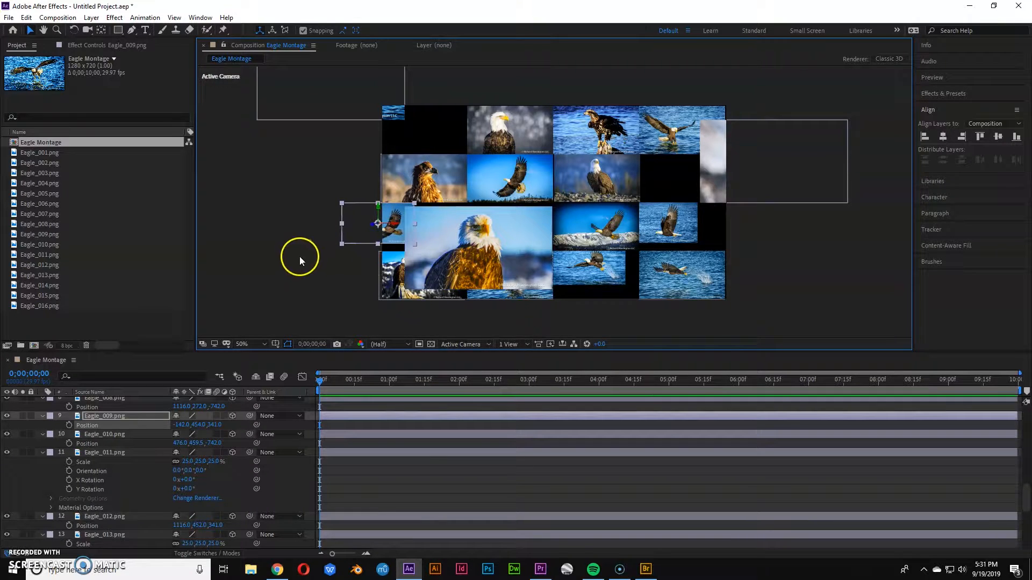
Turn off snapping and reposition the top-left foreground photo over the grid's top-left corner.
drag(399, 116, 342, 108)
click(304, 30)
drag(367, 93, 438, 142)
Select the flying-eagle photo in the grid's middle row and nudge it slightly right and down.
click(509, 185)
click(510, 186)
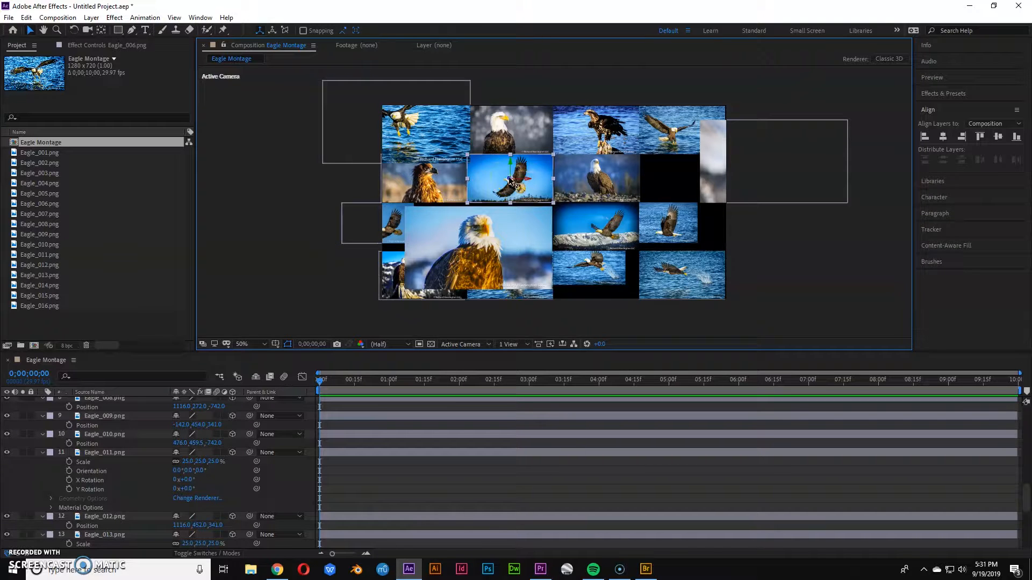
scroll(510, 180, up, 4)
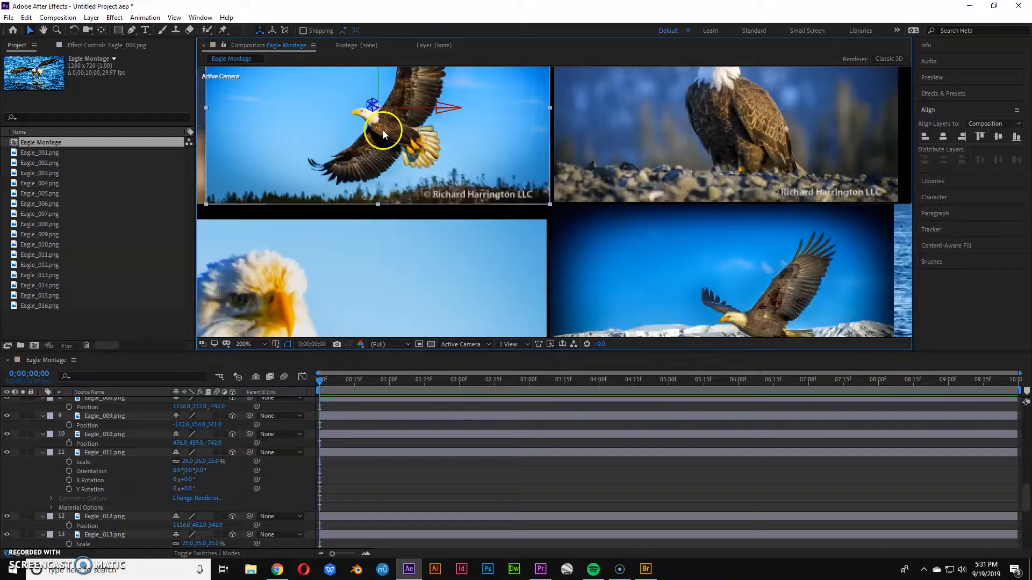
drag(372, 106, 379, 143)
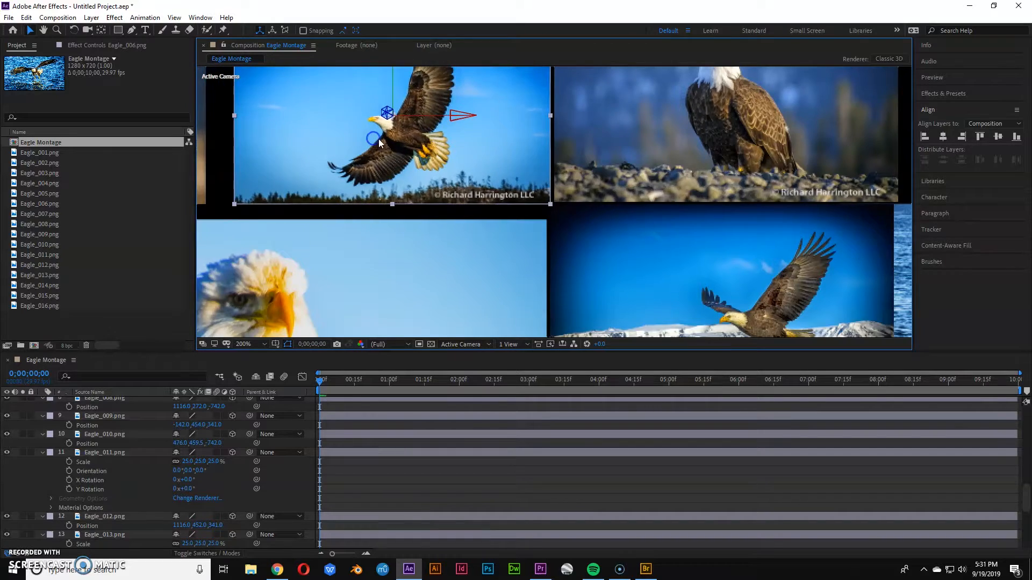
Rearrange several photos in the grid's right half into staggered, overlapping positions.
scroll(379, 144, down, 2)
scroll(441, 164, up, 1)
scroll(473, 156, down, 1)
click(483, 135)
drag(482, 136, 469, 135)
drag(589, 189, 596, 194)
drag(605, 233, 596, 232)
mouse_move(585, 269)
mouse_down()
mouse_move(624, 284)
mouse_move(603, 268)
mouse_up()
drag(660, 279, 638, 286)
drag(661, 225, 674, 233)
drag(672, 151, 680, 263)
drag(650, 270, 644, 247)
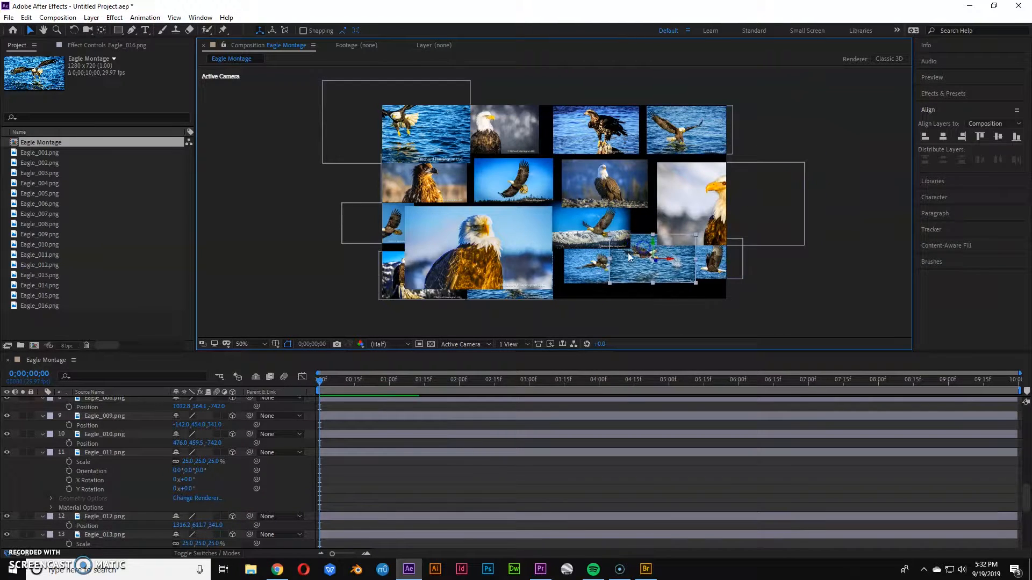
drag(574, 270, 576, 288)
Select all layers, collapse their open properties in the timeline, and deselect them.
key(ctrl+a)
key(u)
click(260, 290)
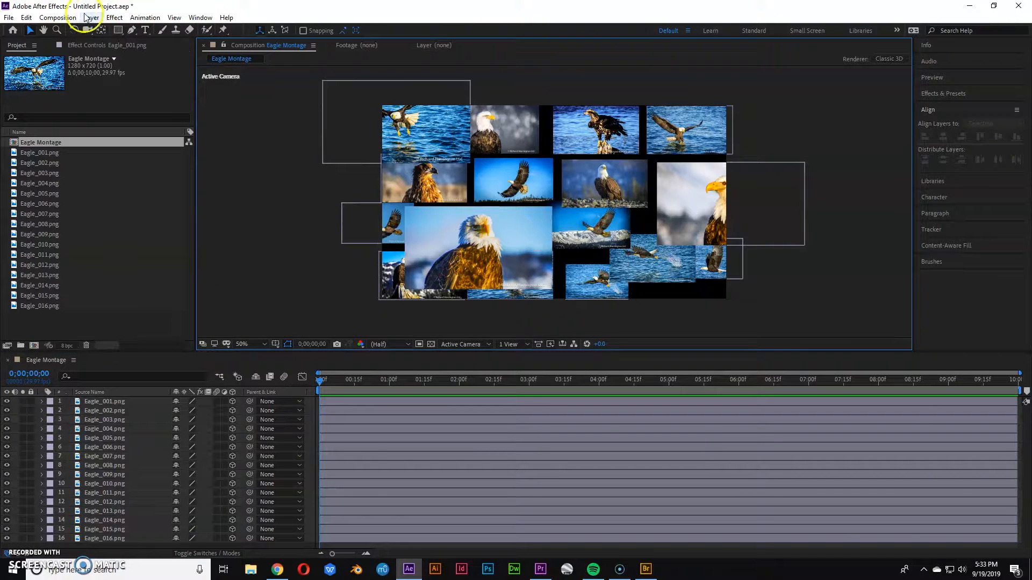
Add a new camera layer using the 35mm preset with Enable Depth of Field turned on.
click(101, 19)
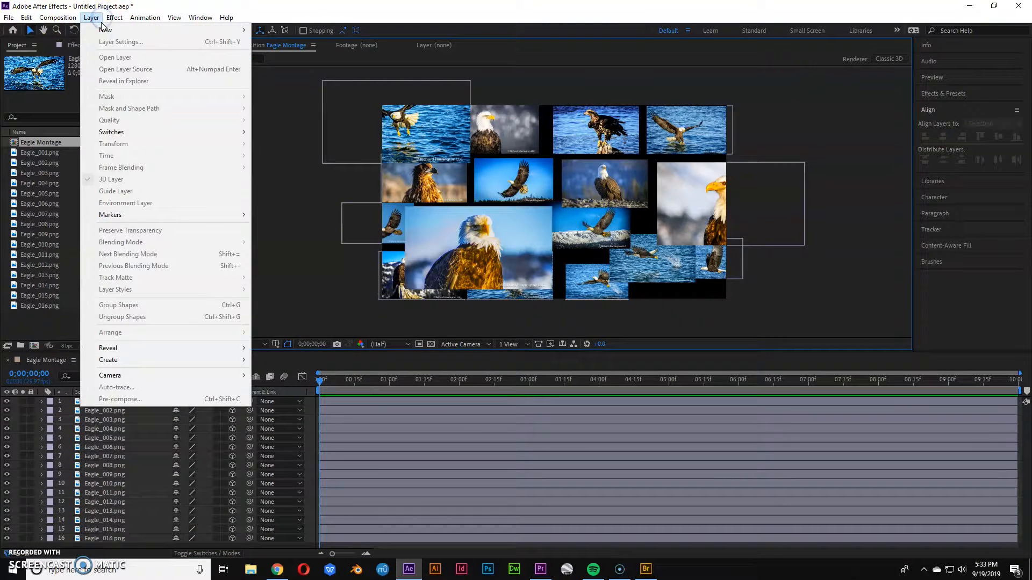
mouse_move(108, 29)
click(300, 65)
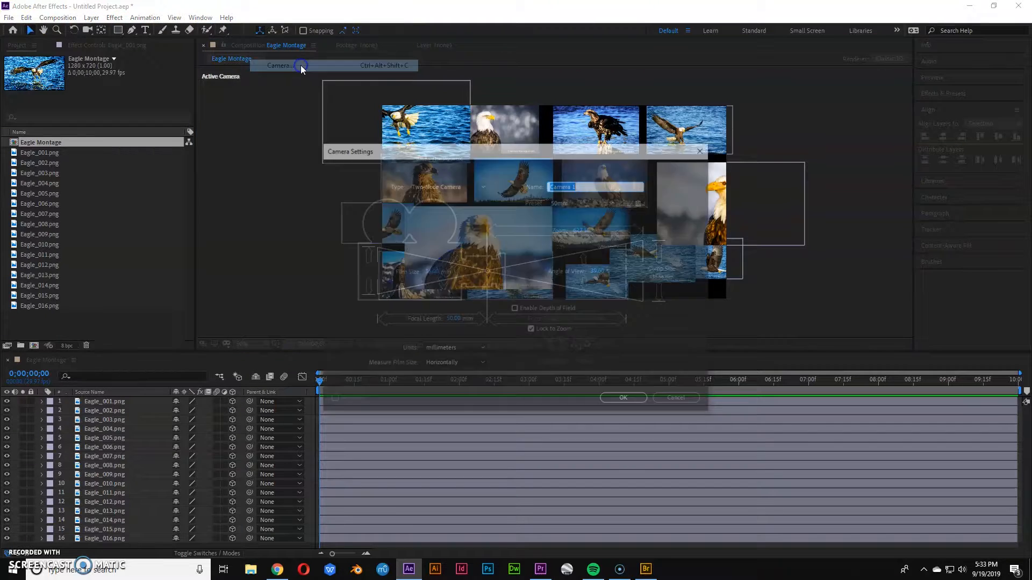
click(564, 204)
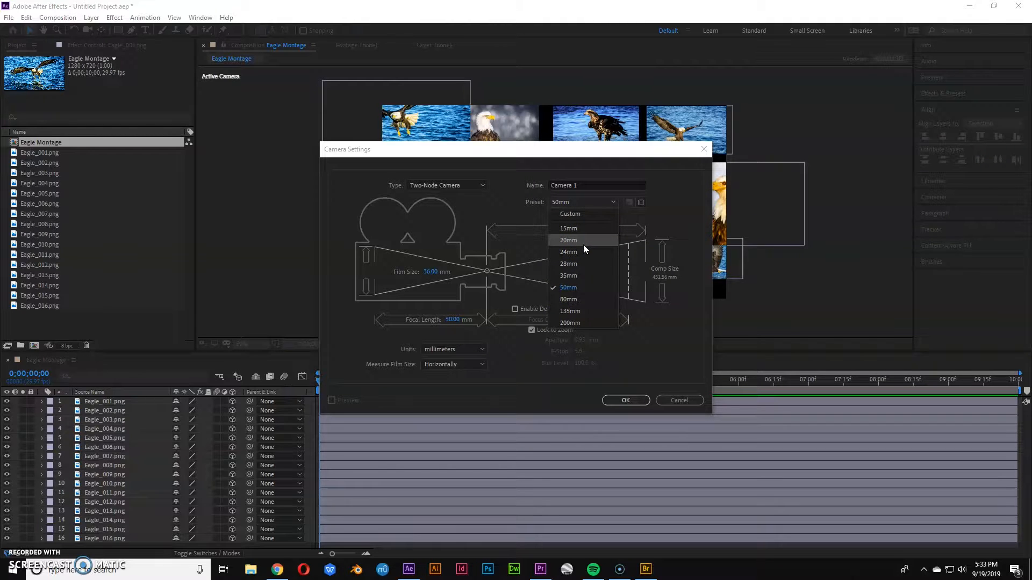
click(579, 266)
click(581, 276)
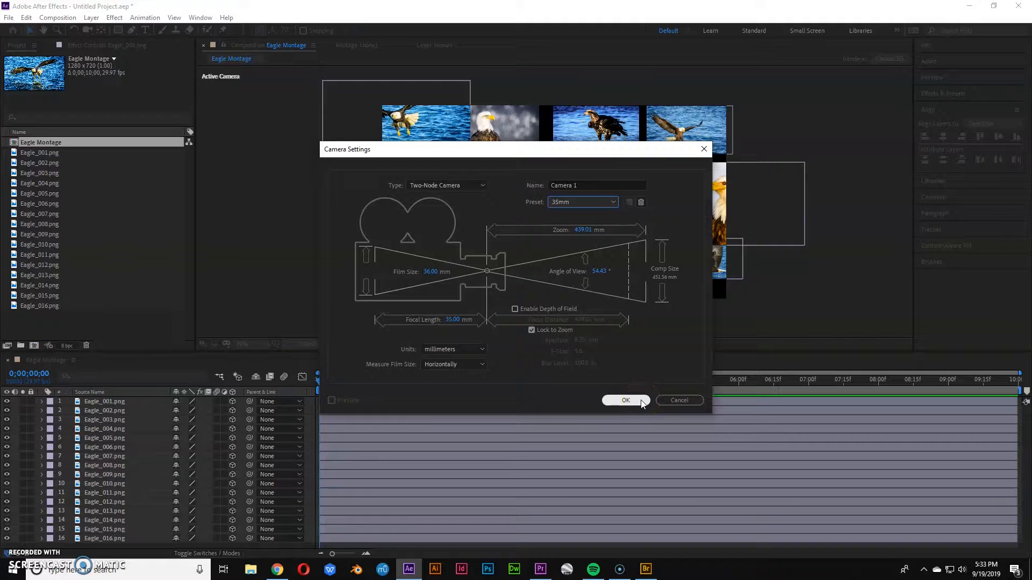
click(531, 316)
click(517, 309)
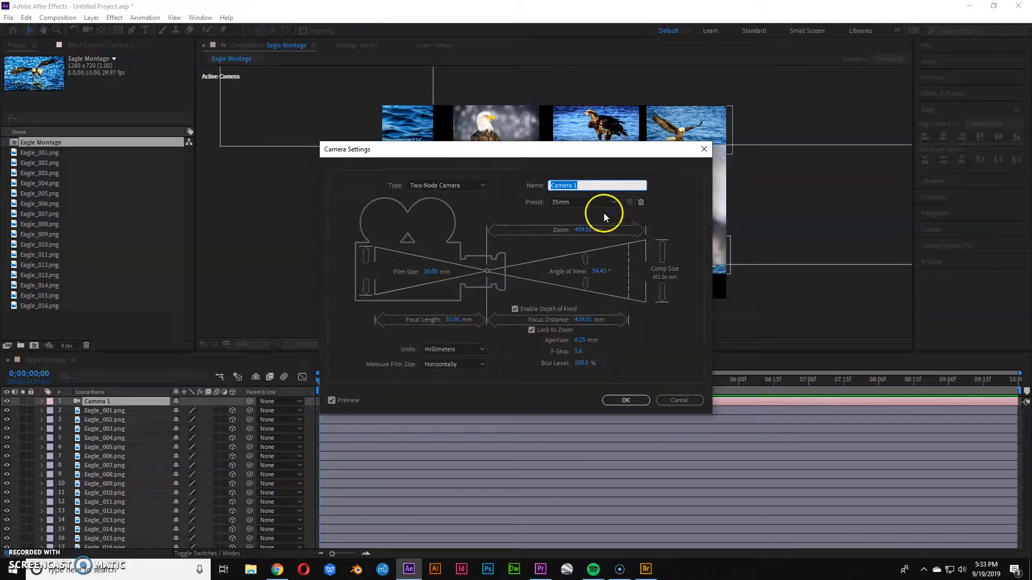
Try the 50mm, 15mm, 20mm and 24mm camera presets, then settle on 28mm and confirm the camera settings.
click(604, 217)
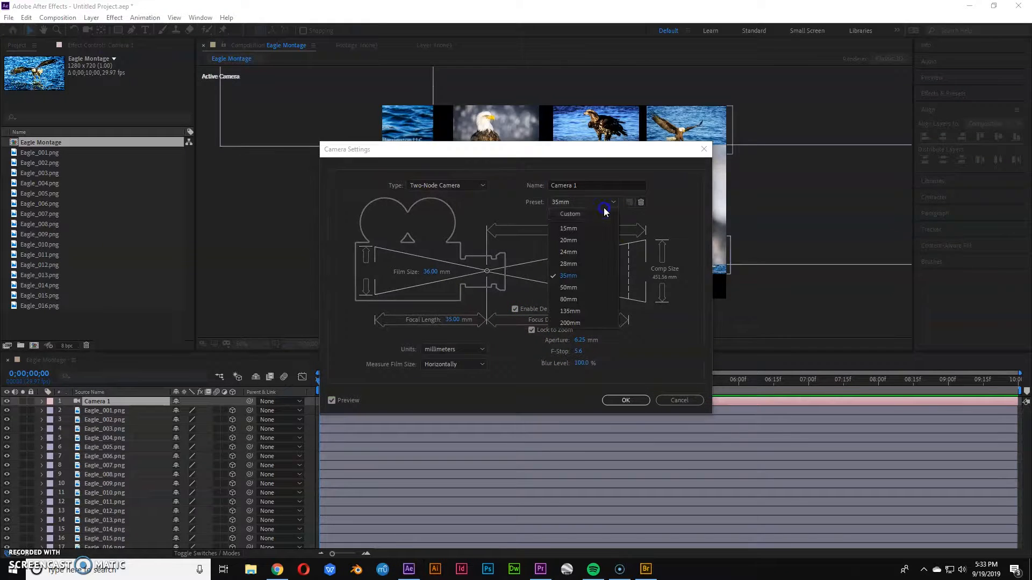
click(592, 293)
drag(546, 148, 258, 132)
click(291, 183)
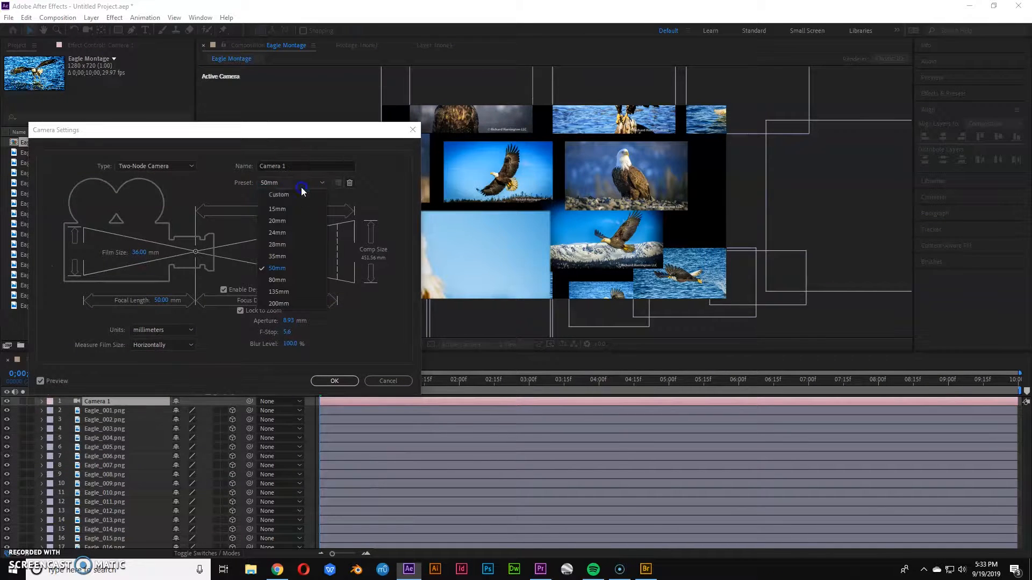
click(300, 211)
click(308, 183)
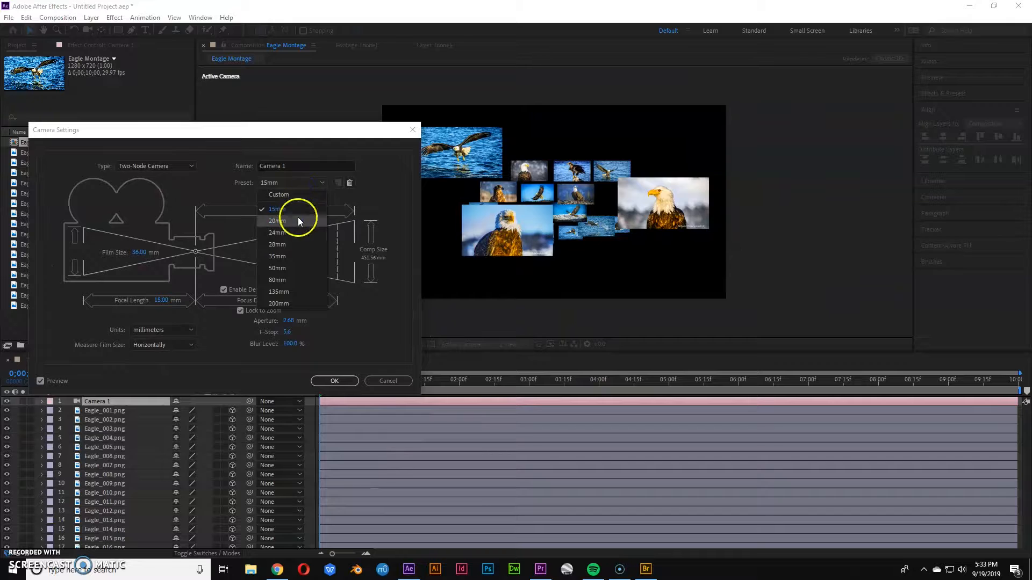
click(298, 221)
click(301, 183)
click(285, 232)
click(302, 188)
click(293, 246)
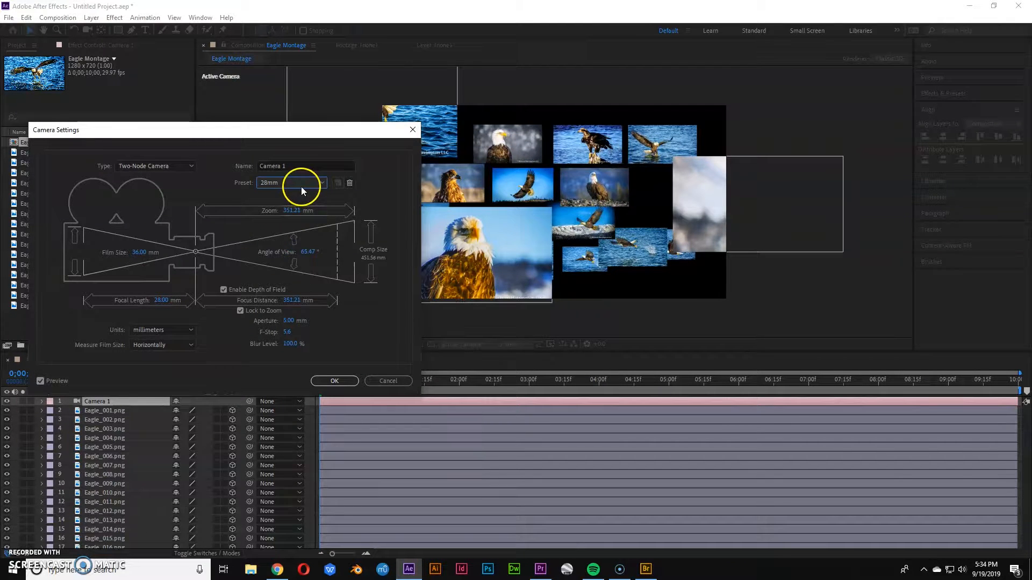
click(301, 186)
click(296, 244)
click(337, 381)
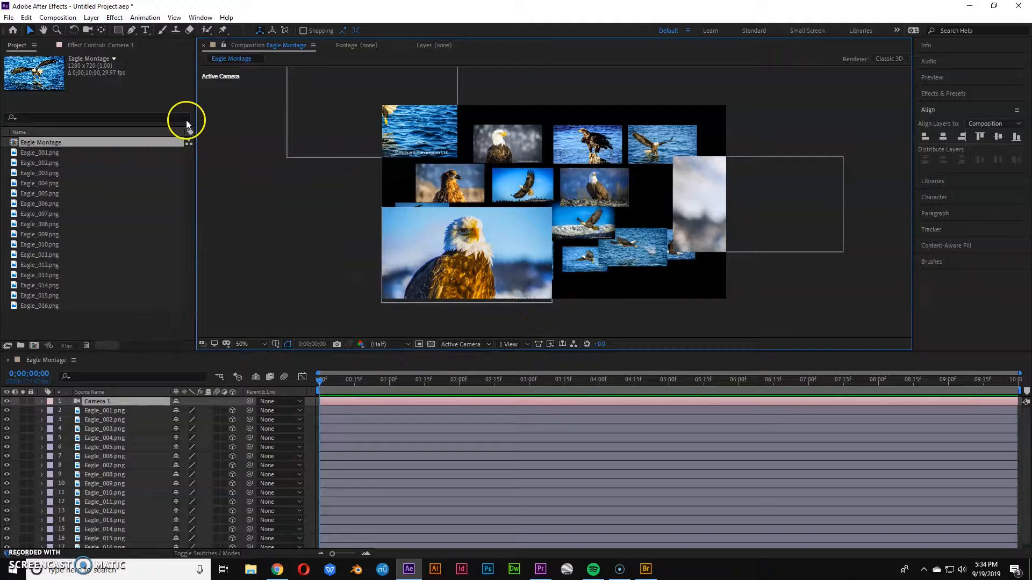
Switch to the Track XY Camera tool and pan the camera to reframe the montage.
click(87, 29)
drag(530, 185, 543, 202)
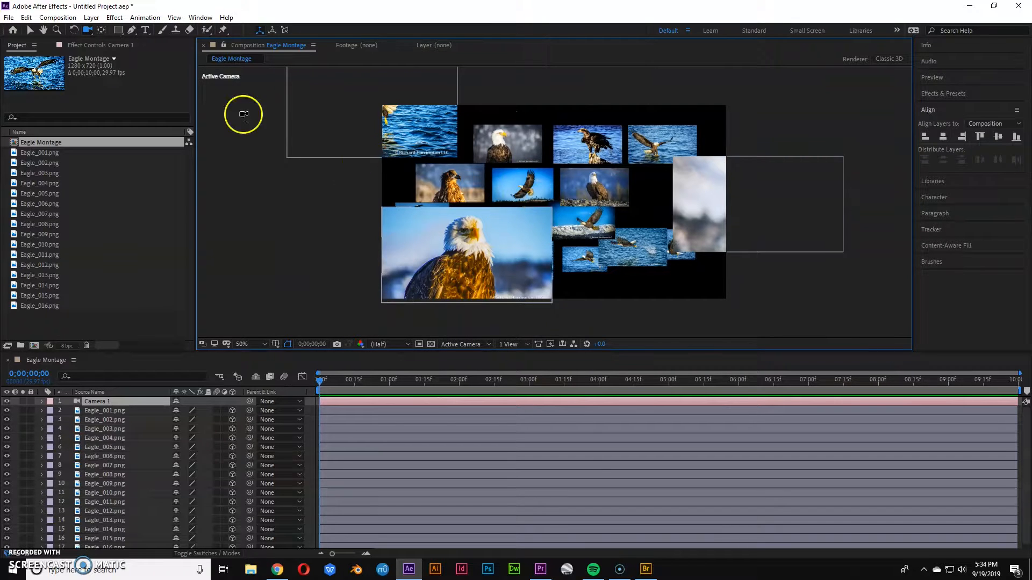
click(87, 29)
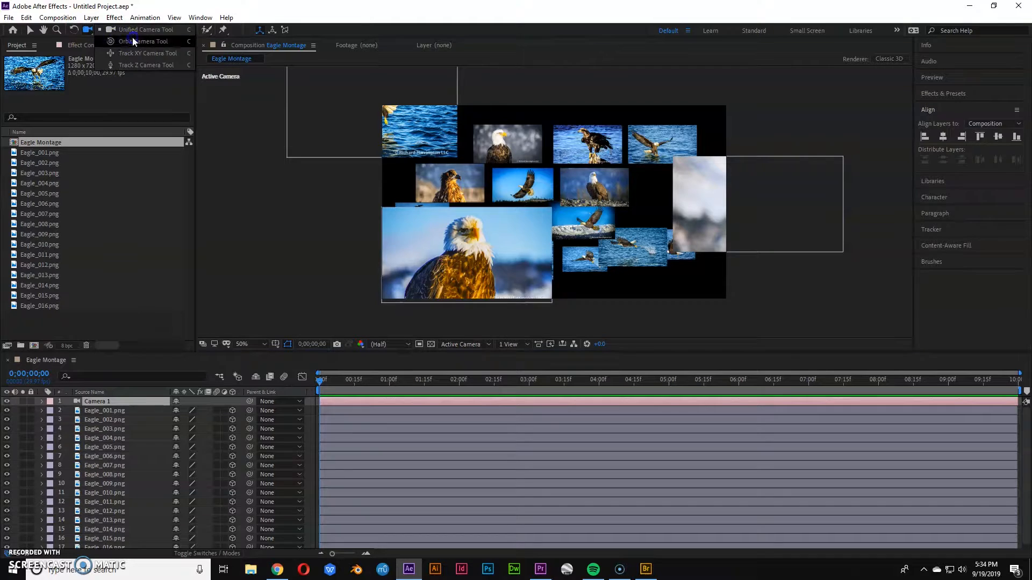
click(158, 53)
drag(371, 187, 555, 242)
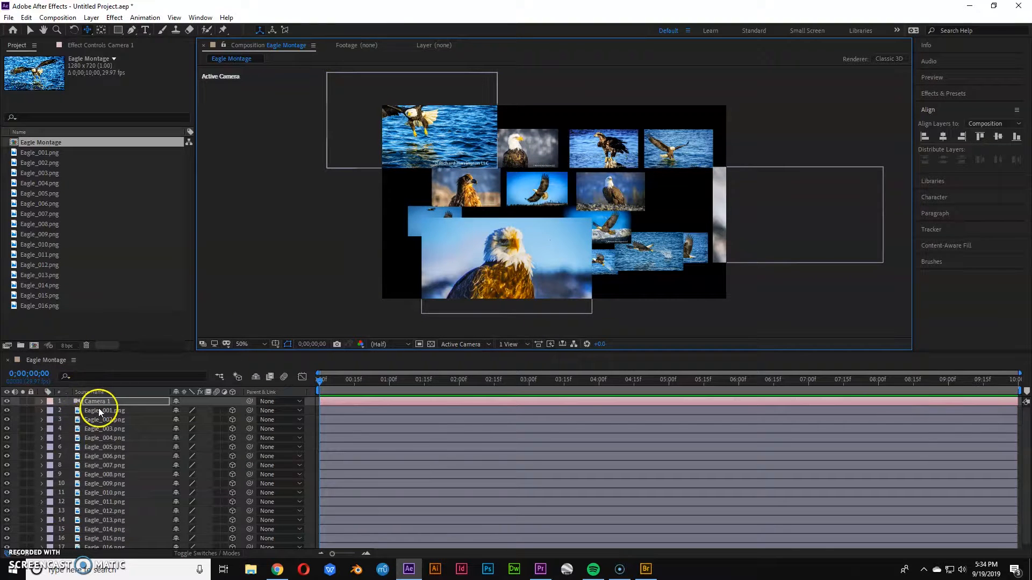
Keyframe the camera's Position at the start and pan it to 847.5, 330, -1244.4 at 0;00;09;29.
key(p)
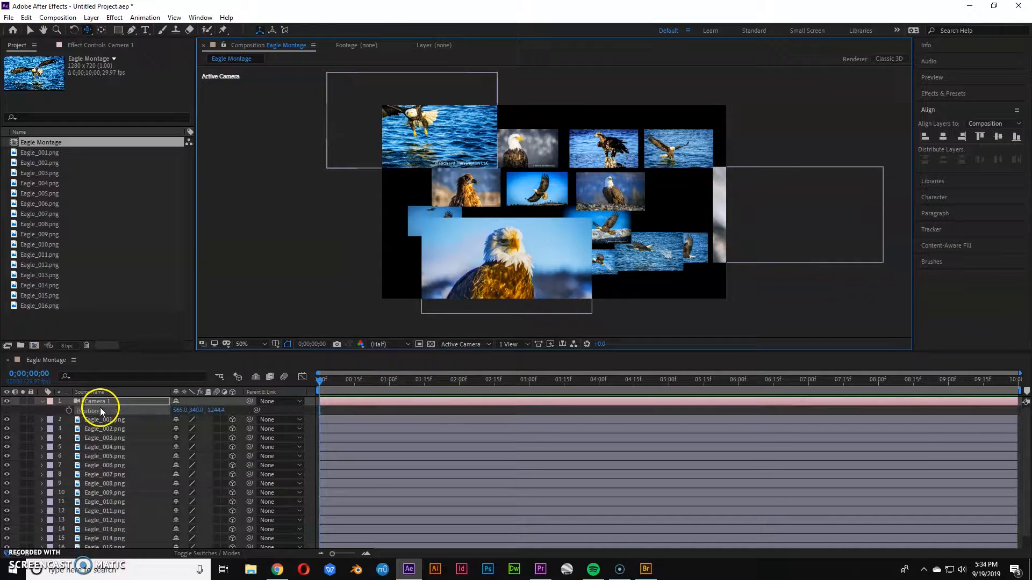
click(69, 410)
drag(334, 378, 1009, 406)
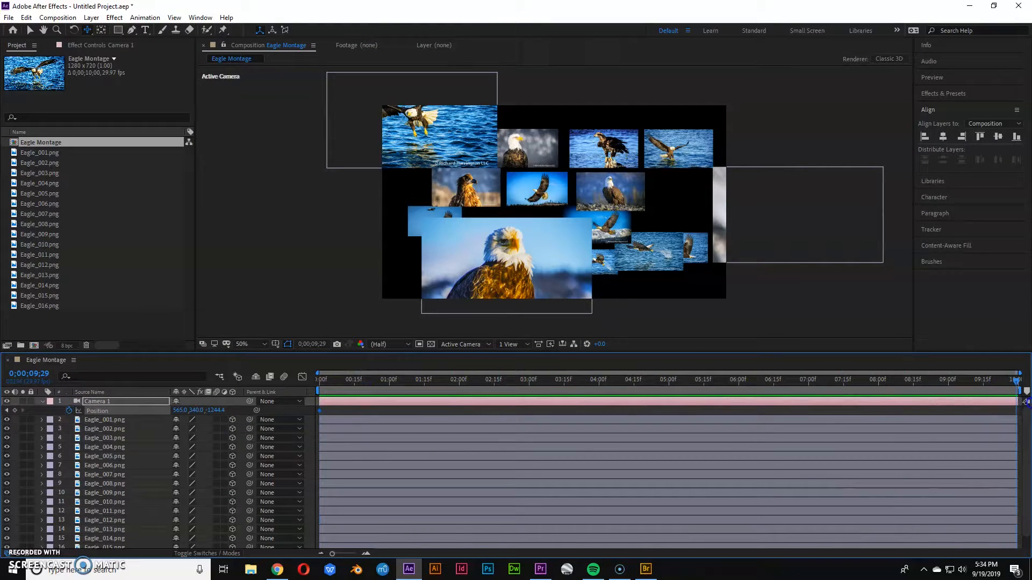
drag(496, 249, 432, 252)
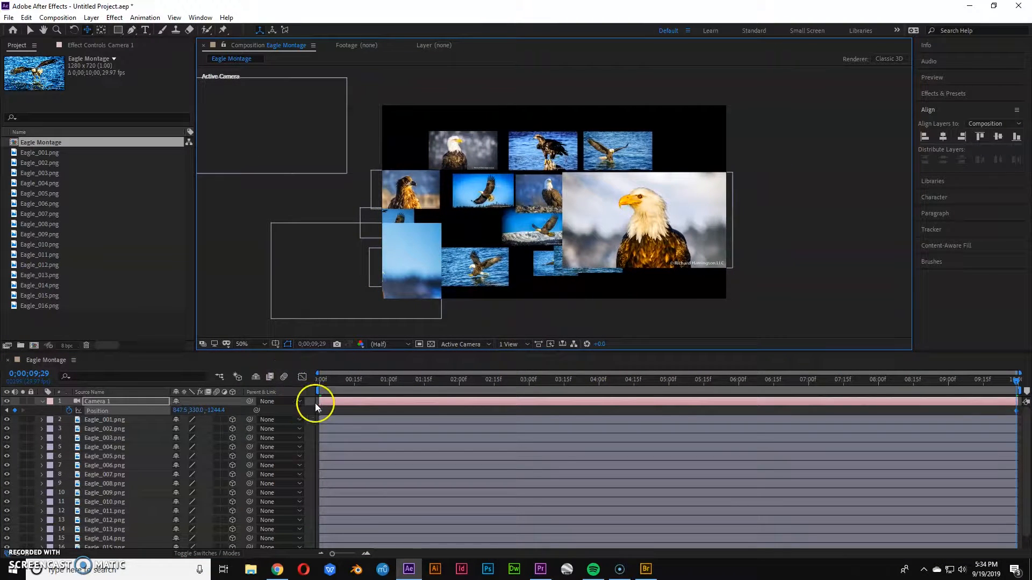
drag(587, 380, 317, 381)
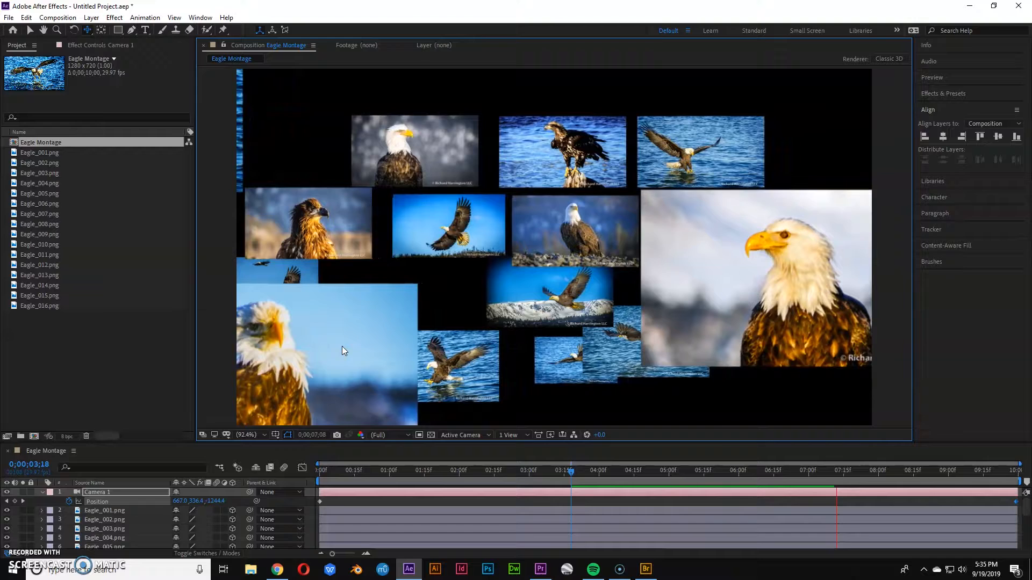
Expand the camera's Camera Options and scrub the Aperture down to 1.0 pixels.
click(52, 453)
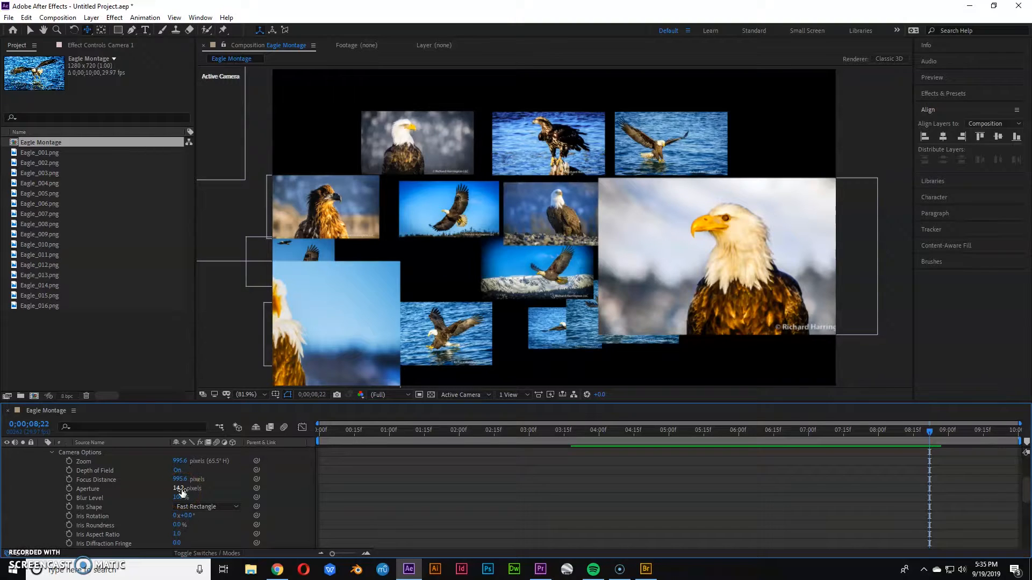
drag(180, 490, 119, 489)
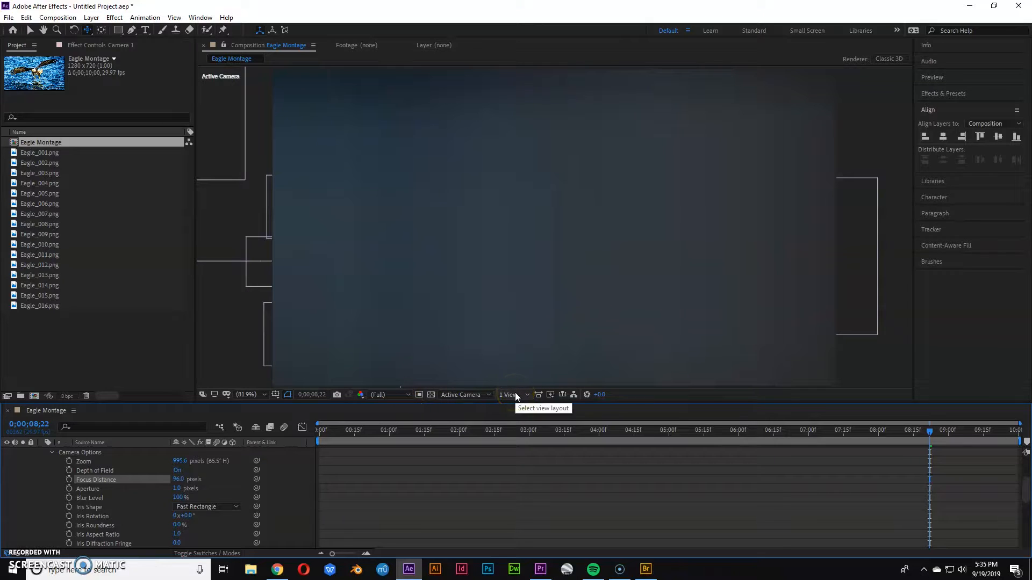
Switch the composition viewer to the 4 Views layout and frame the camera in the Right view.
click(515, 394)
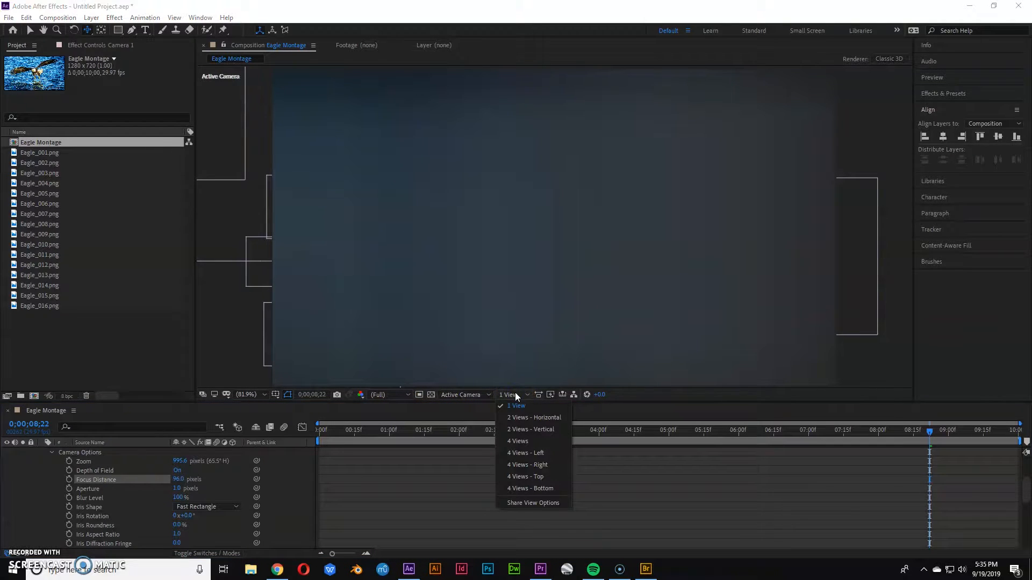
click(517, 440)
click(505, 425)
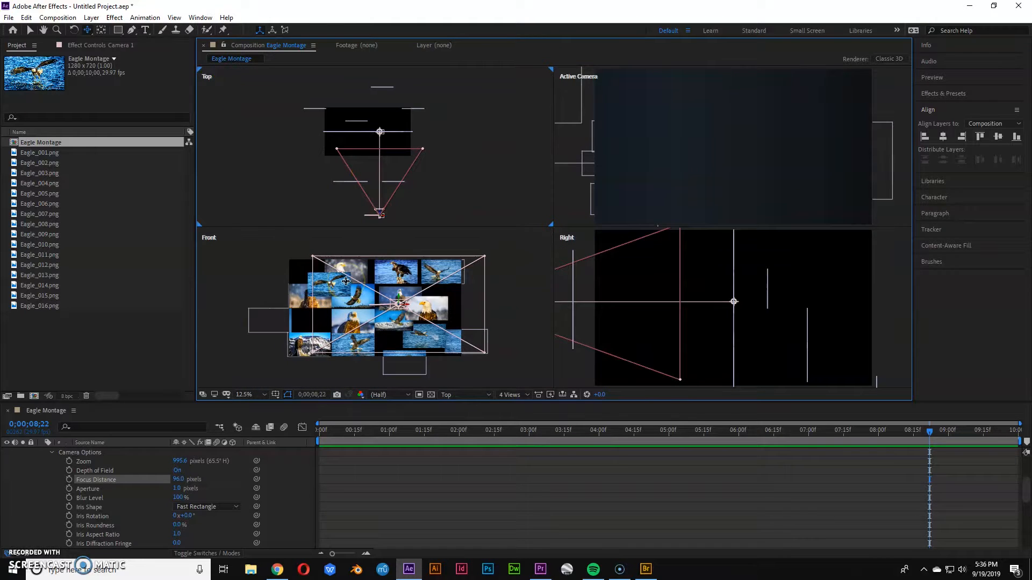
scroll(697, 271, down, 3)
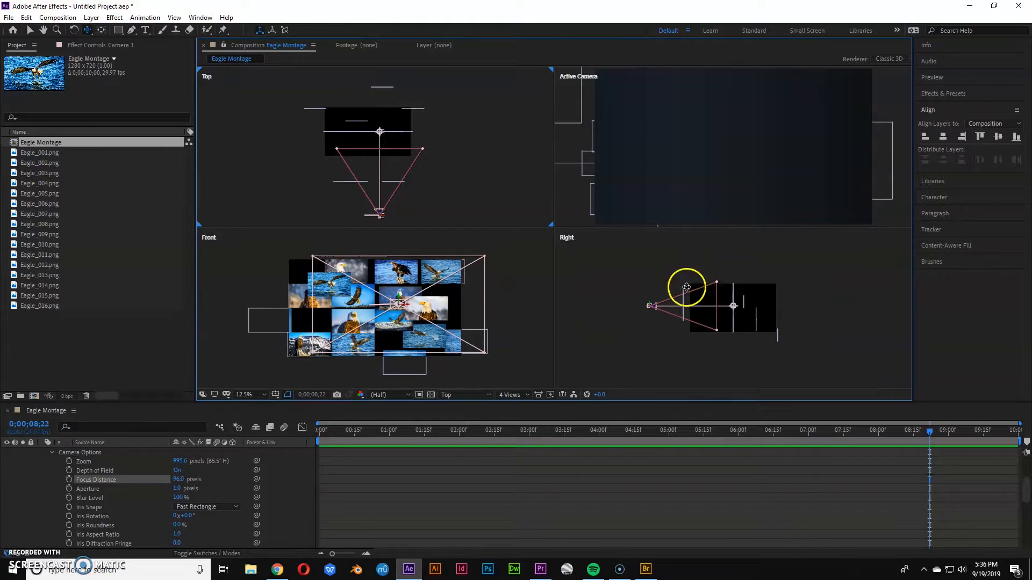
scroll(655, 141, down, 3)
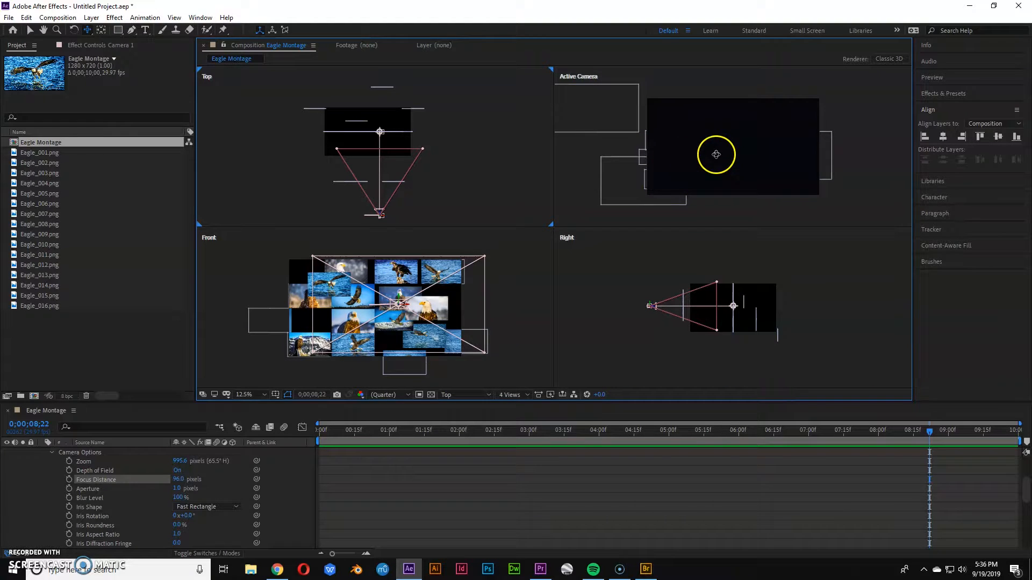
click(661, 308)
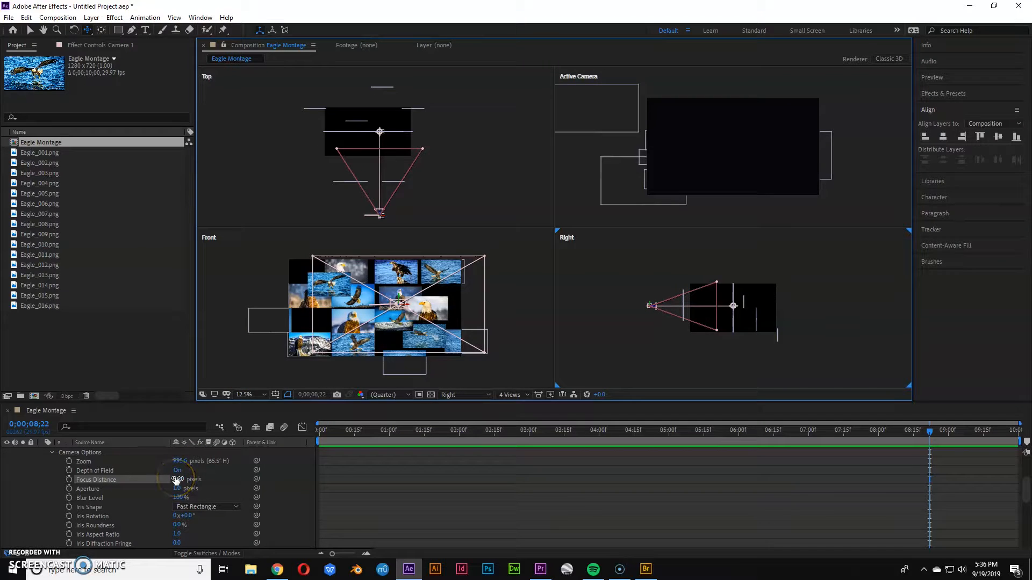
Adjust the camera's Focus Distance, ending at 1440 pixels.
drag(176, 479, 312, 479)
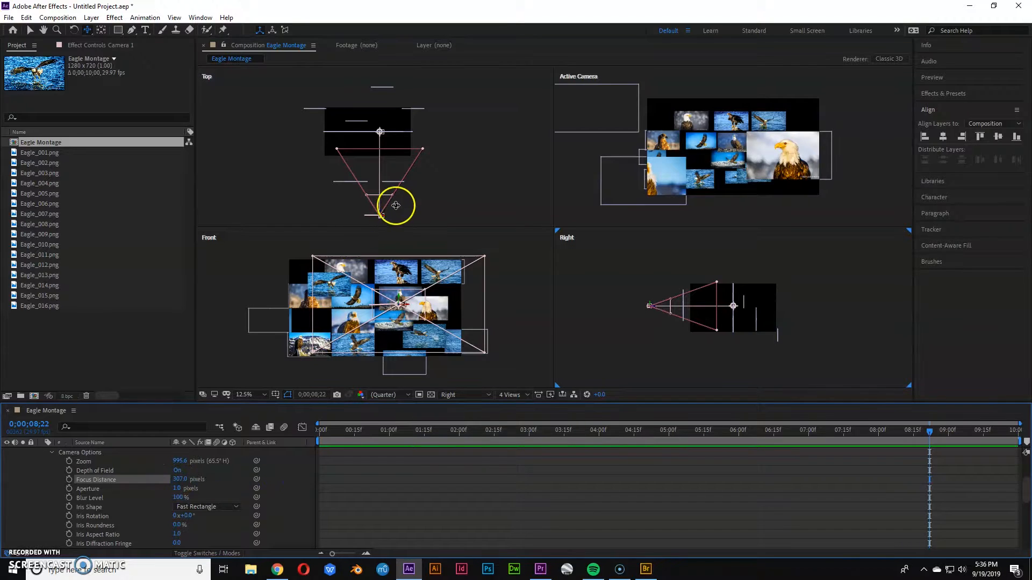
key(v)
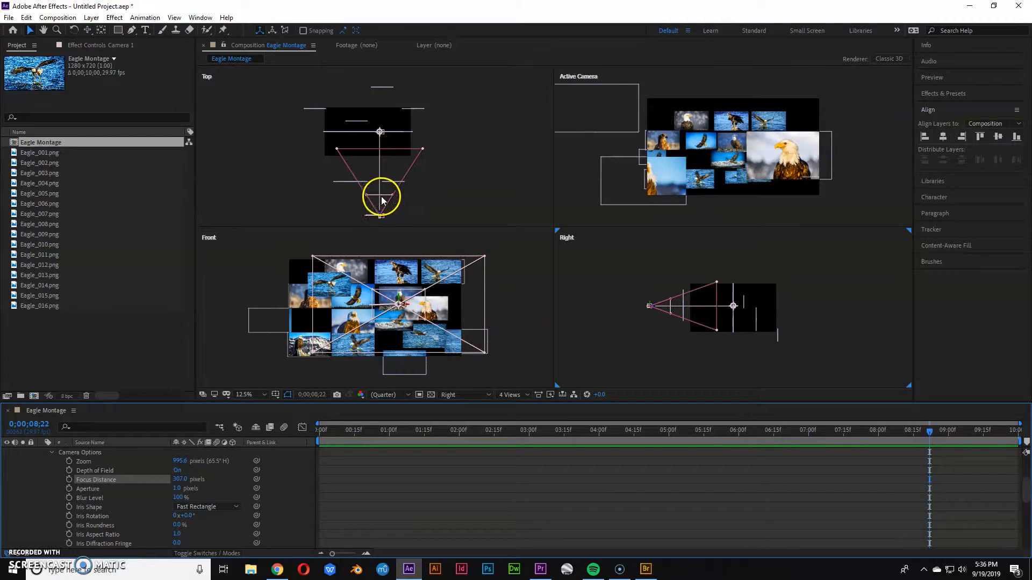
click(386, 192)
drag(180, 478, 282, 478)
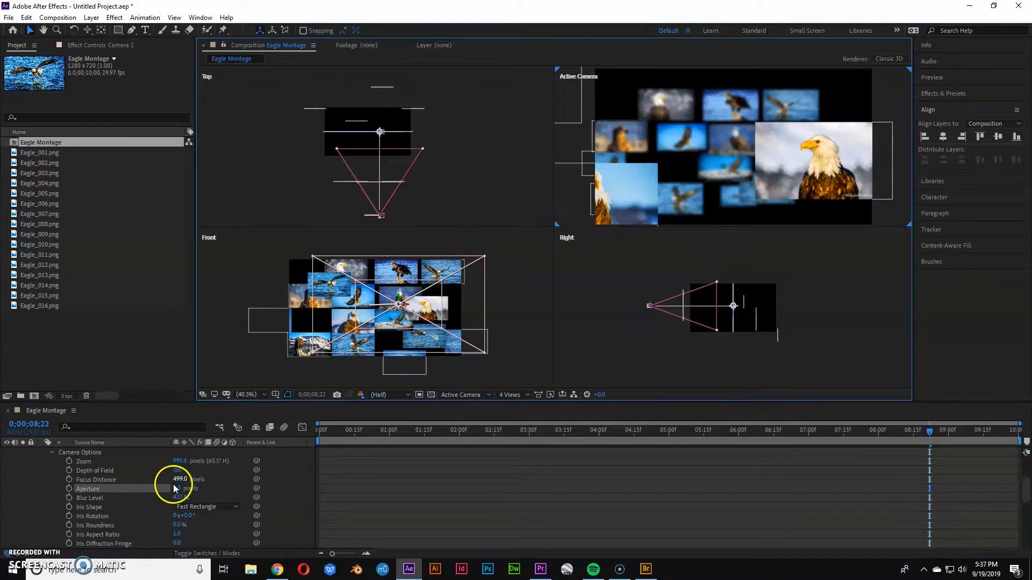
drag(179, 479, 682, 494)
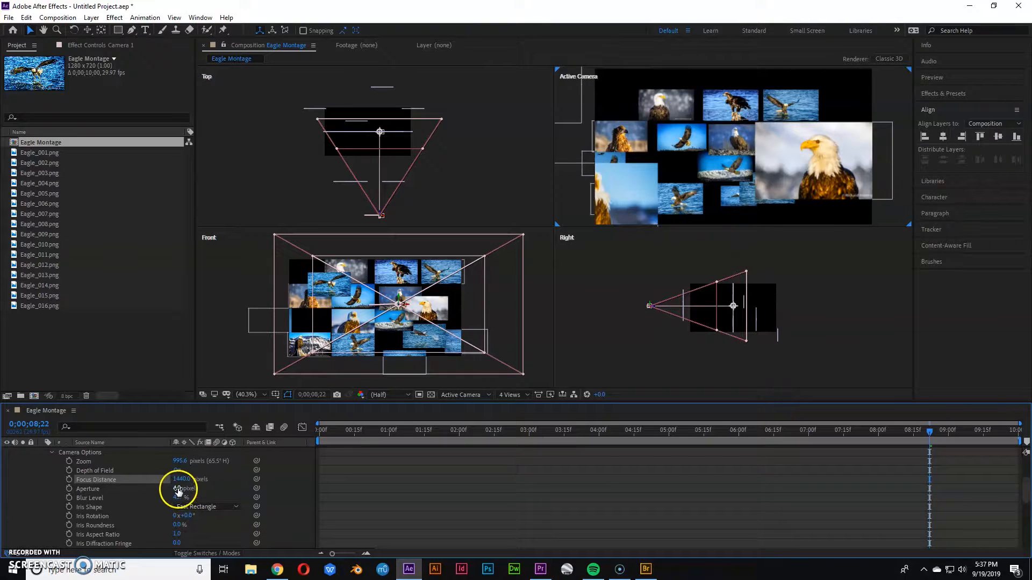
Set the camera's Aperture to 31 pixels with a Blur Level of 437%, and scrub to 0;00;01;15.
drag(178, 489, 176, 489)
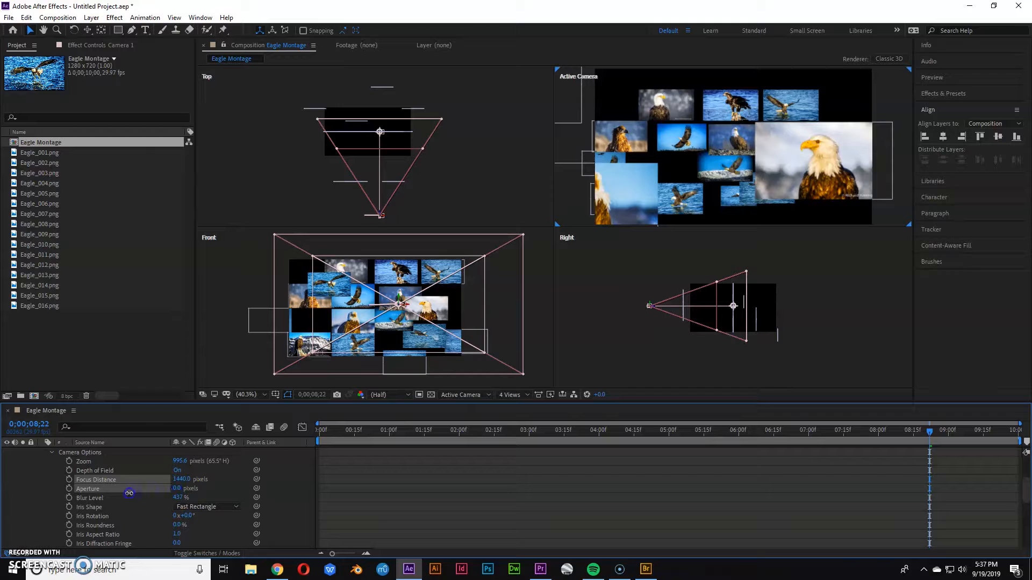
drag(96, 499, 121, 499)
click(178, 489)
drag(503, 432, 425, 432)
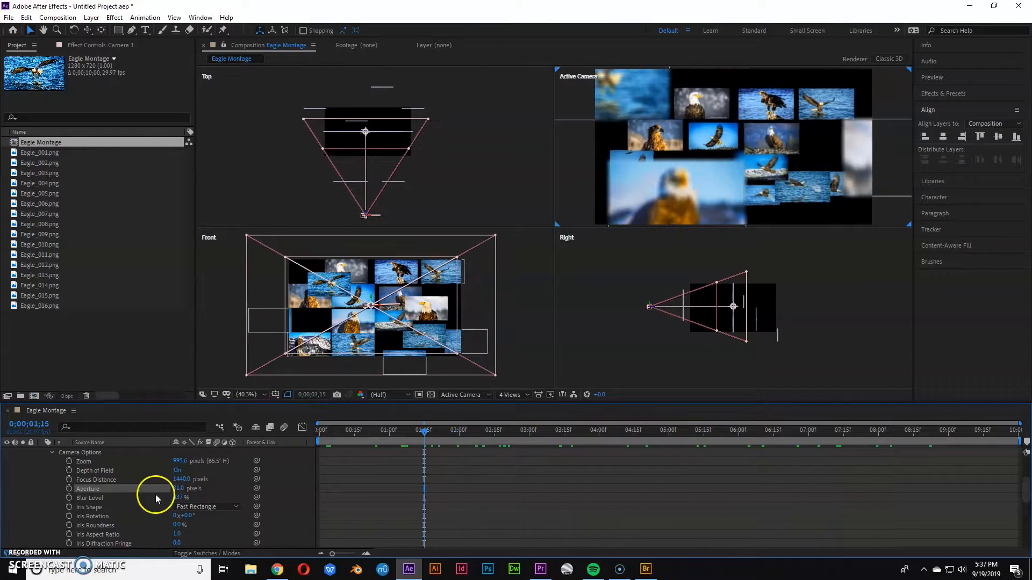
Add the expression wiggle(1,30) to the camera's Aperture property.
alt+click(69, 489)
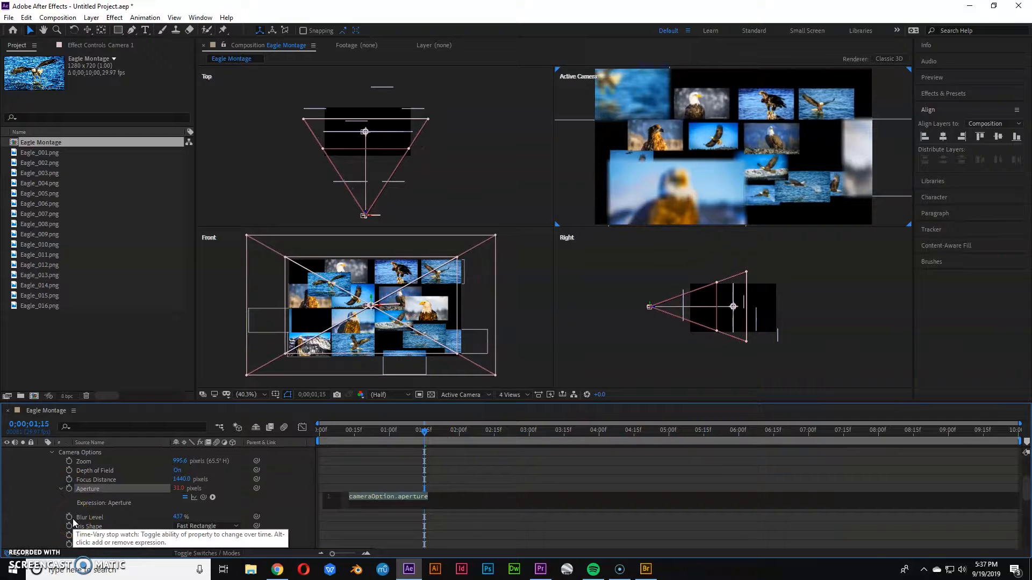
text(wiggle)
key(Return)
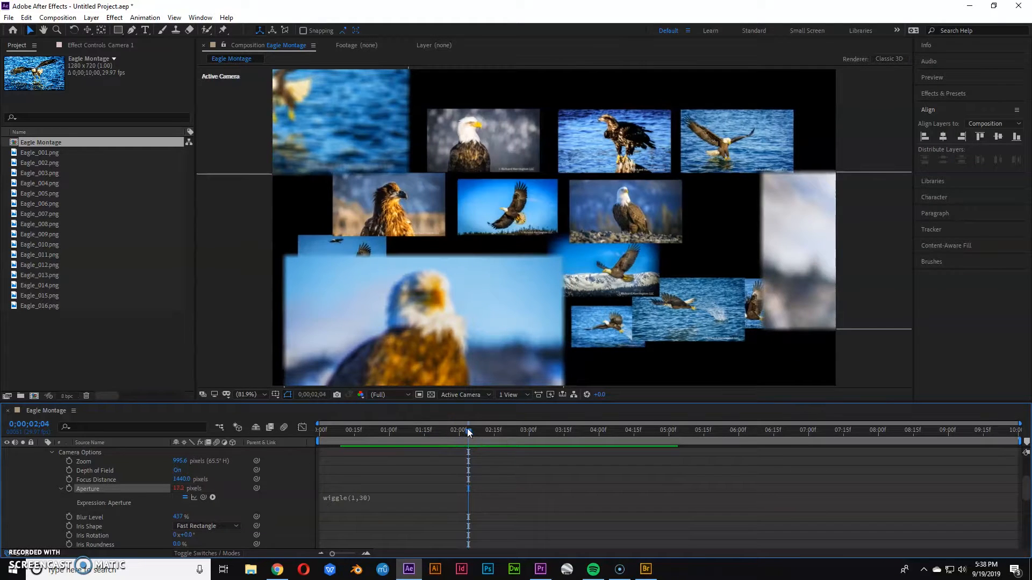
Scrub and play back the composition to preview the wiggling aperture blur.
drag(467, 428, 576, 430)
key(space)
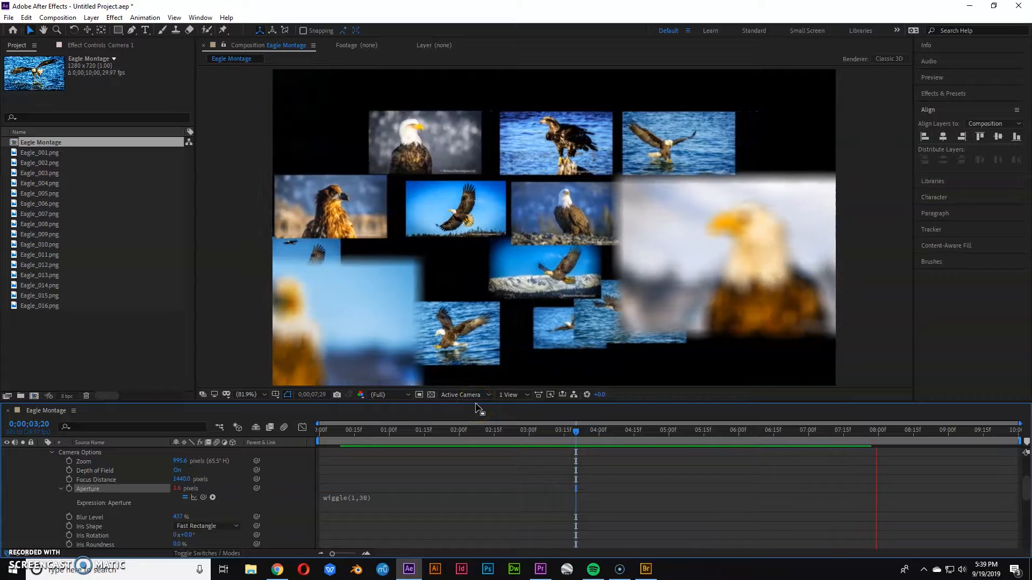
key(space)
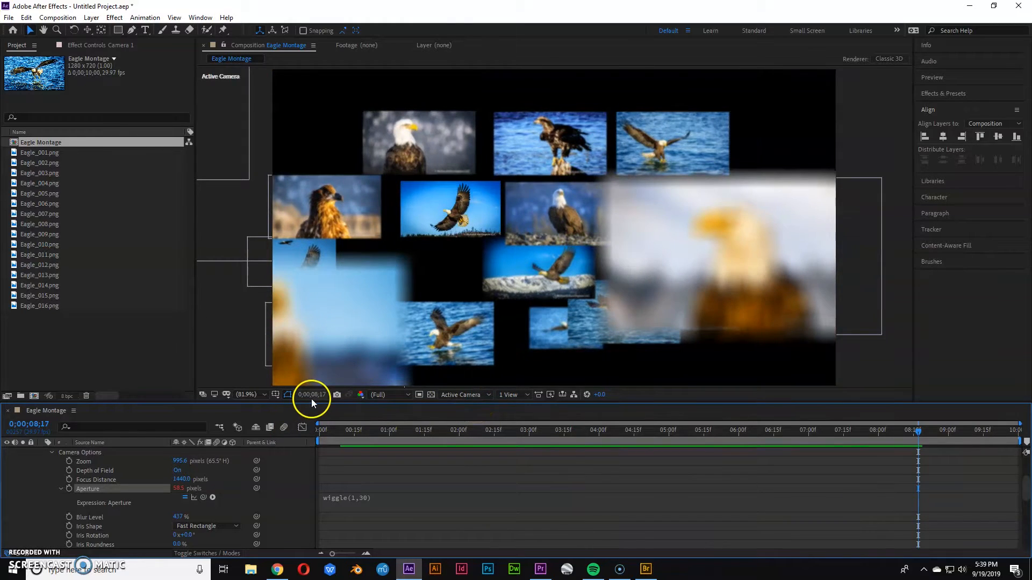
drag(311, 401, 329, 329)
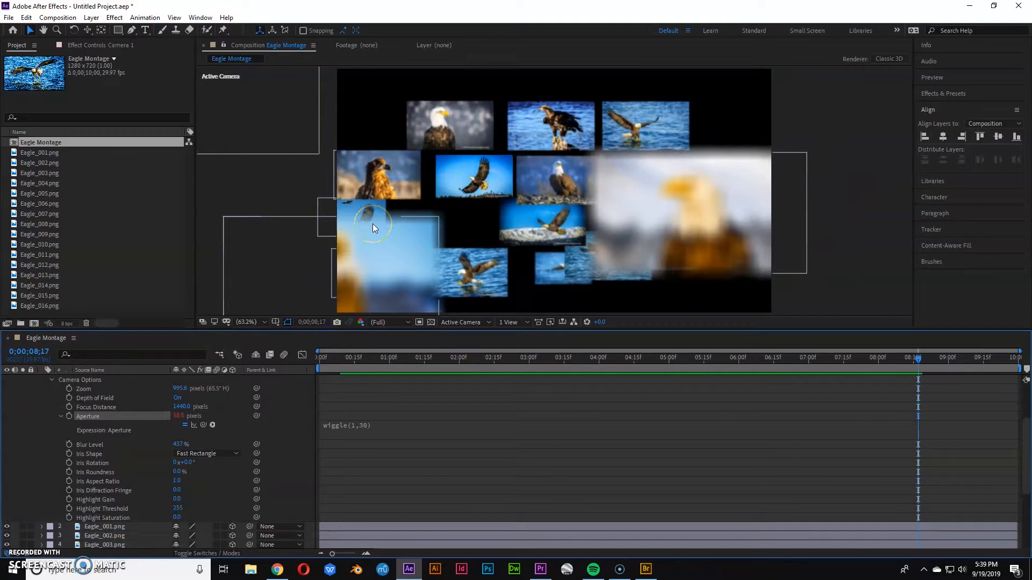
Collapse the Camera Options and rename the Eagle_005.png layer as BG.
click(52, 380)
click(80, 444)
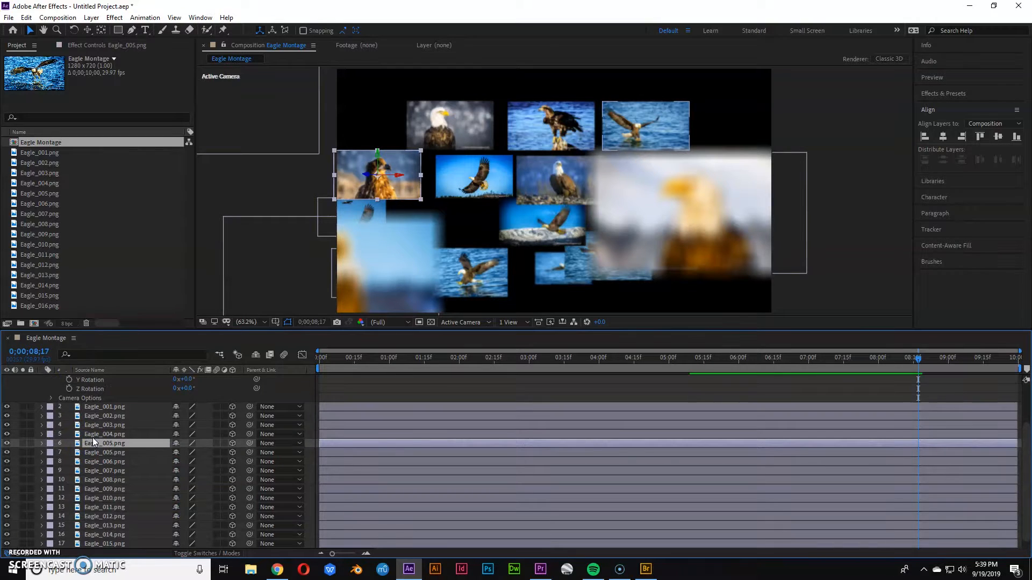
key(Return)
text(B)
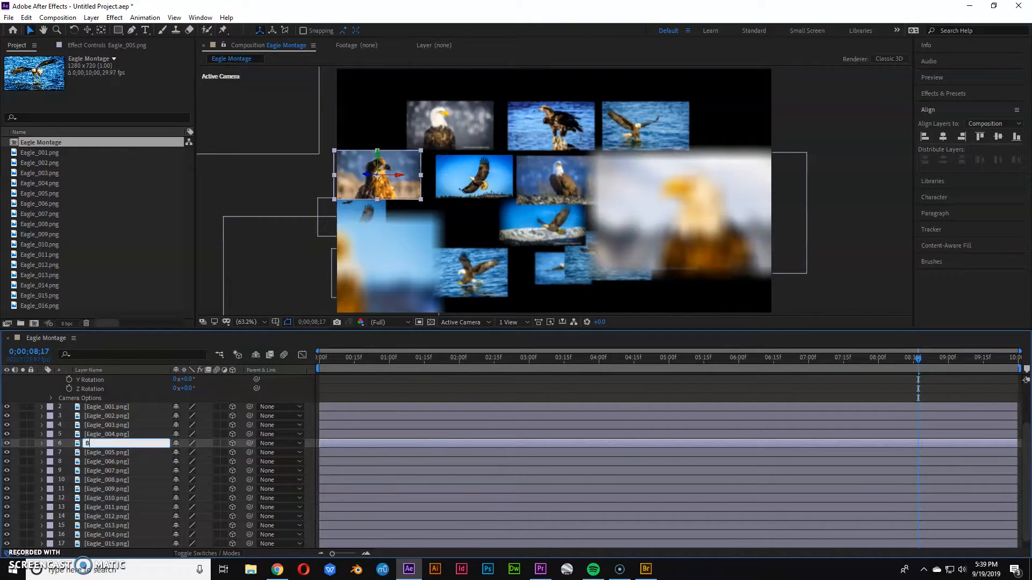
text(G)
key(Return)
Move the BG layer to the bottom of the layer stack and switch off its 3D option.
drag(86, 442, 76, 546)
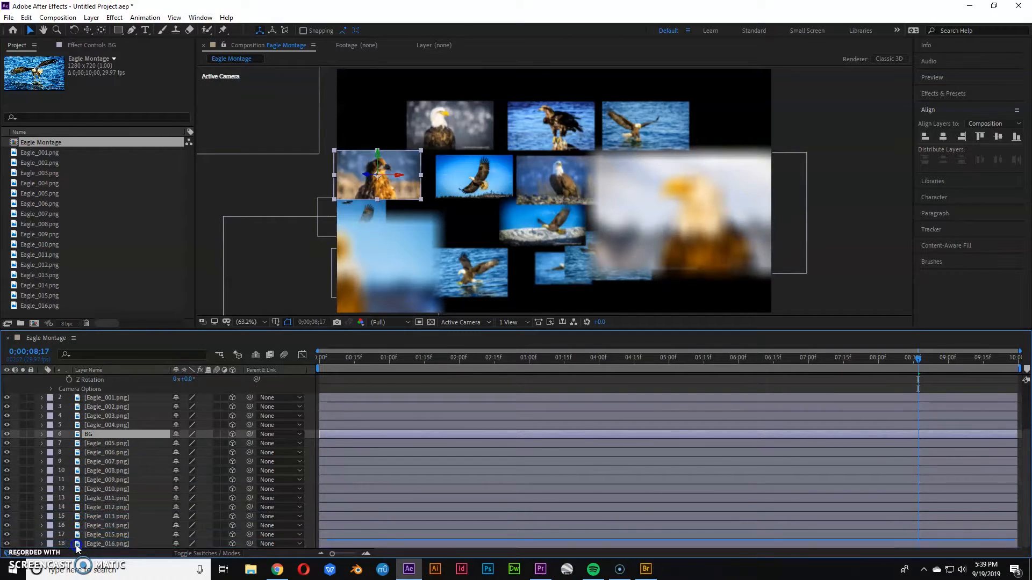
click(234, 544)
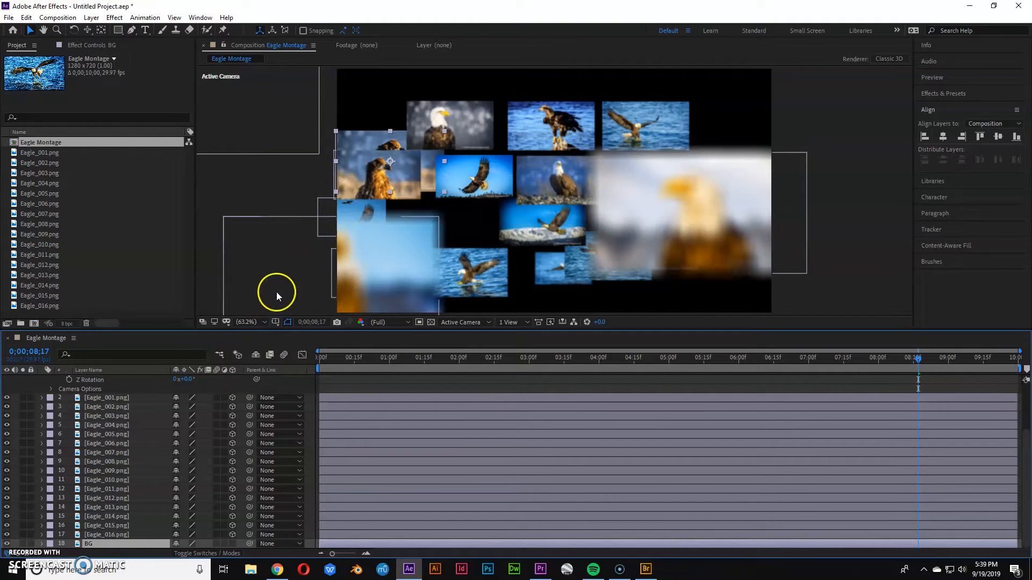
Expand the BG layer's Transform properties and reset them so it fills the frame.
key(grave)
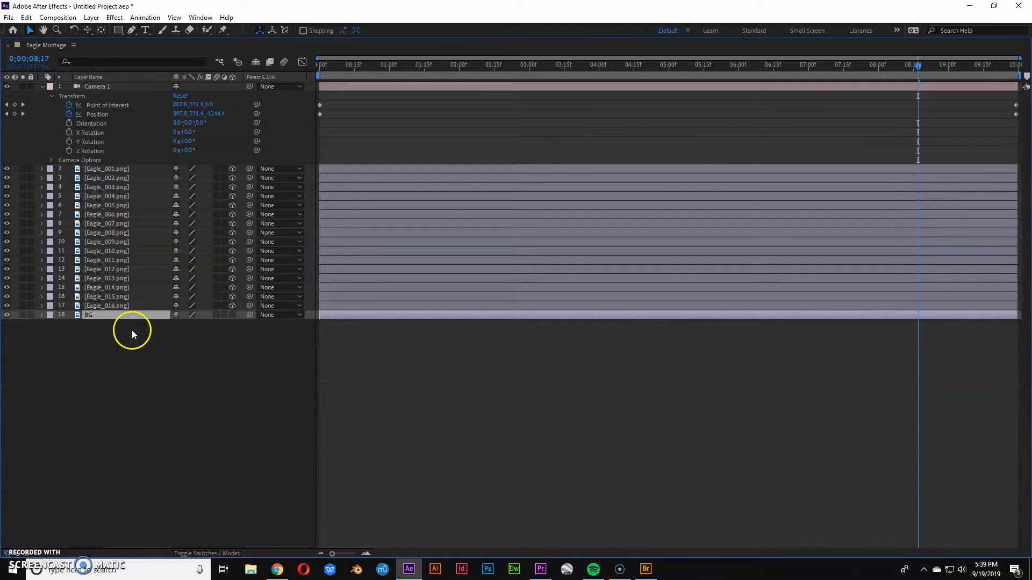
click(50, 325)
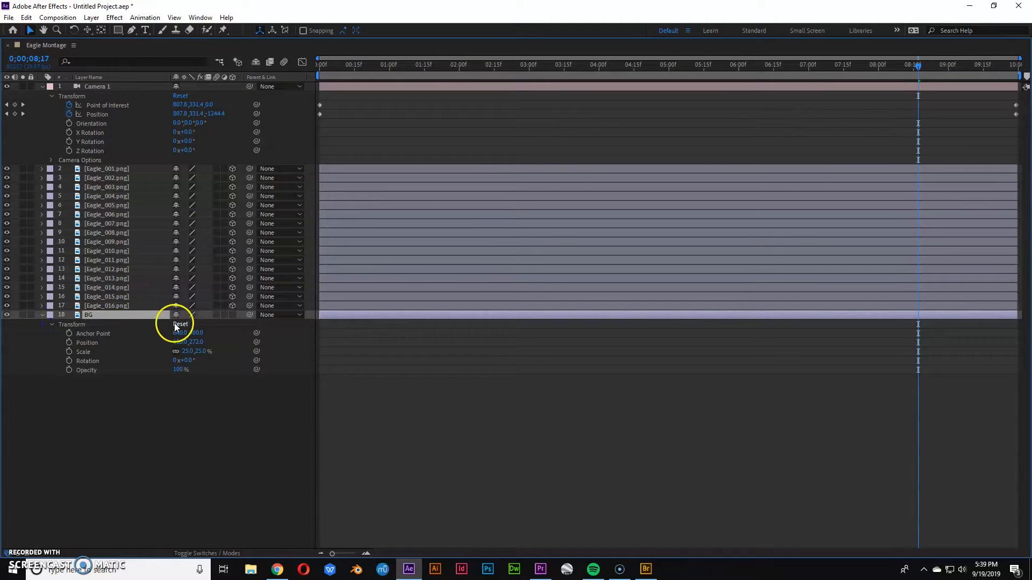
key(grave)
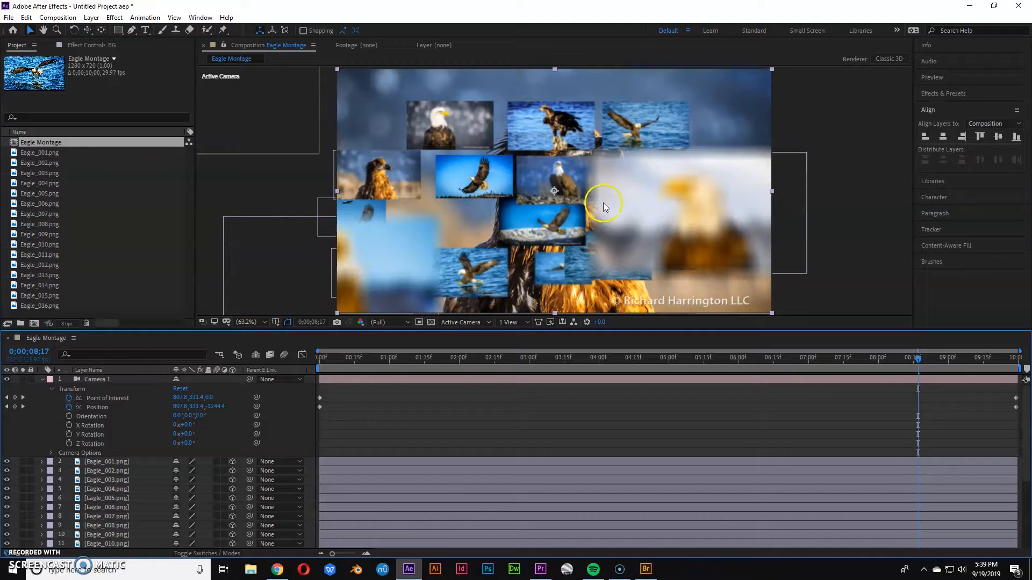
Save the project to the Desktop as Eagle Montage.aep.
drag(334, 357, 698, 377)
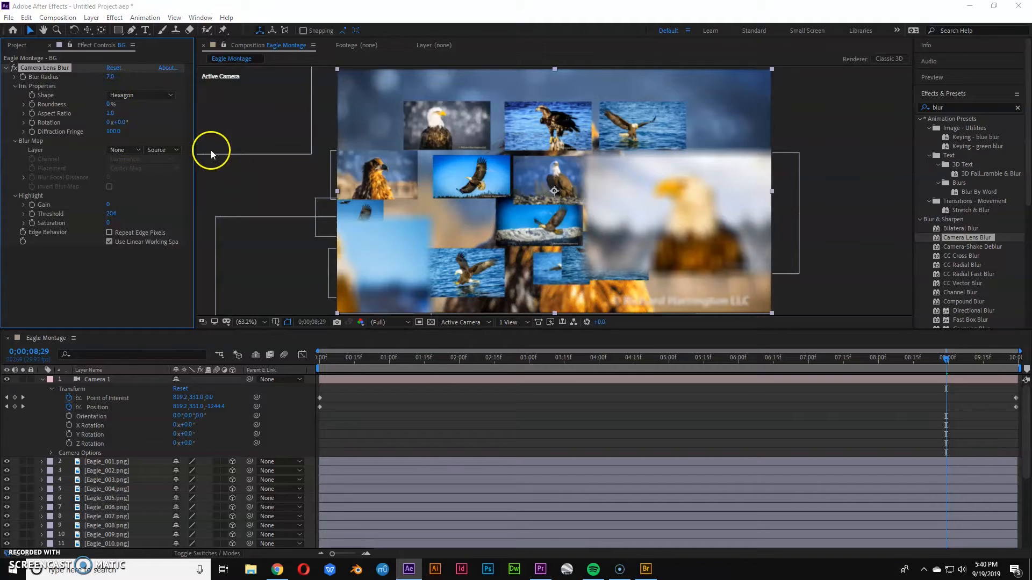
key(ctrl+s)
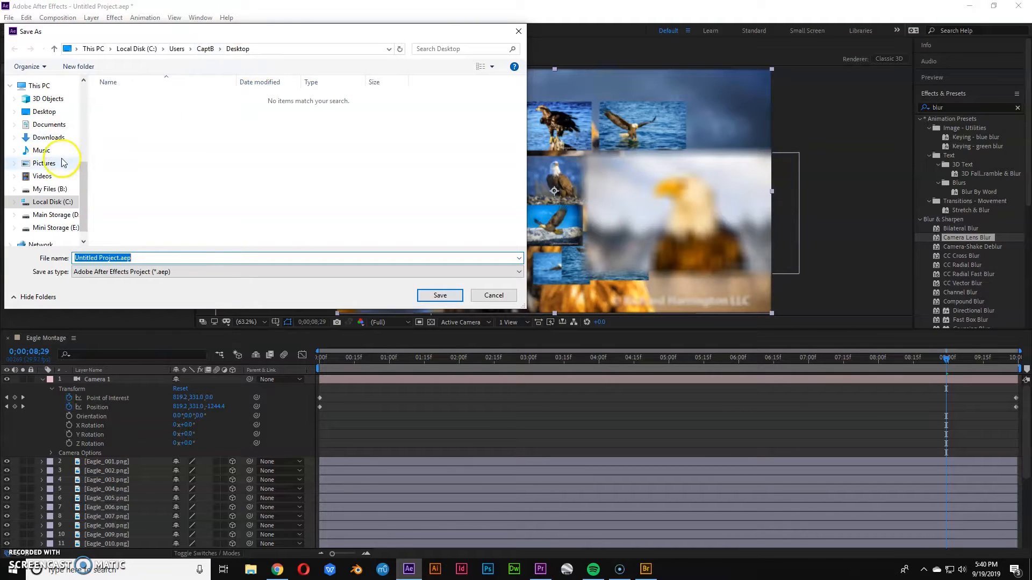
click(45, 112)
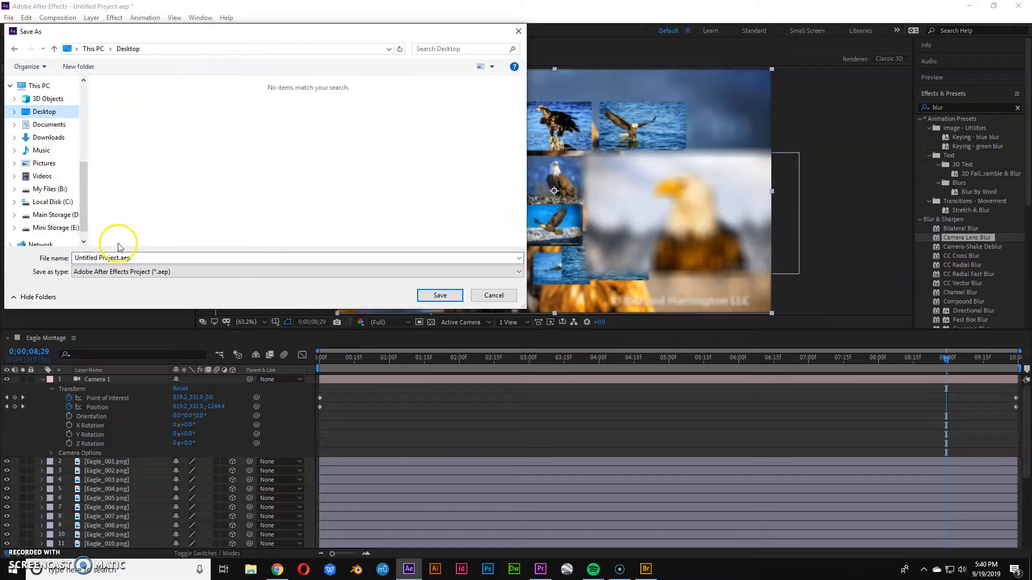
click(133, 258)
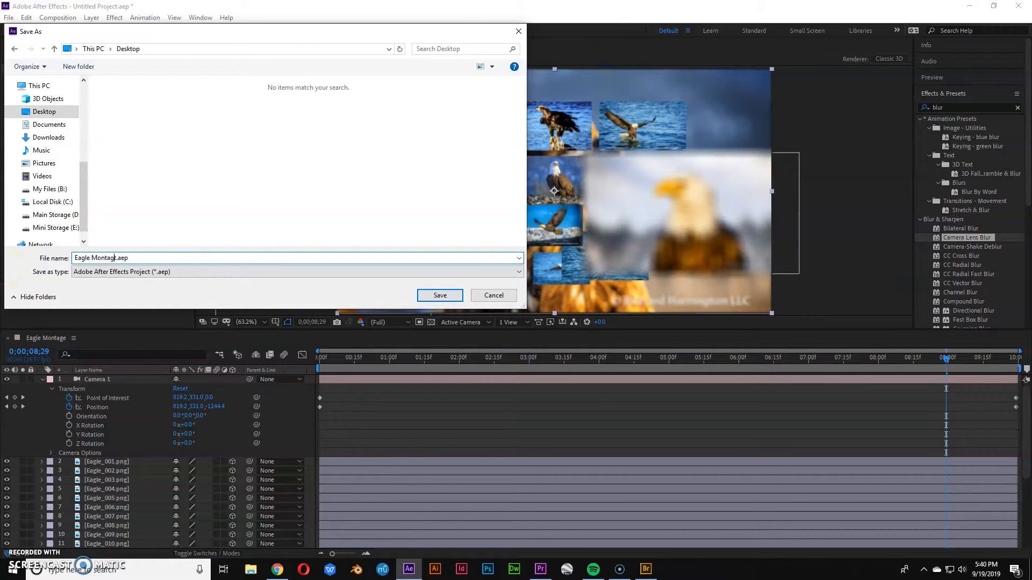
key(Return)
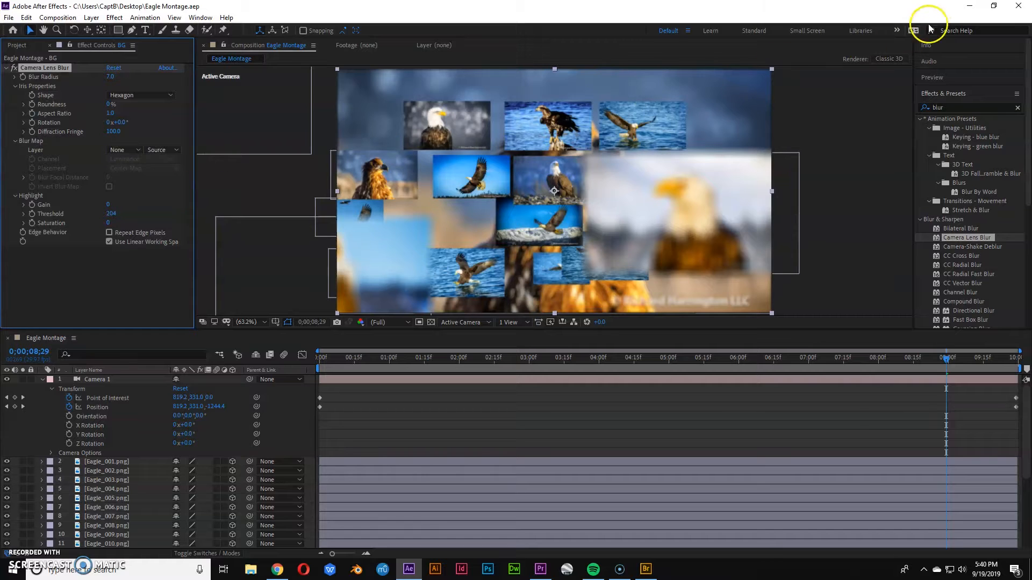
Switch to Premiere Pro and import Eagle Montage.aep from the Desktop.
click(976, 7)
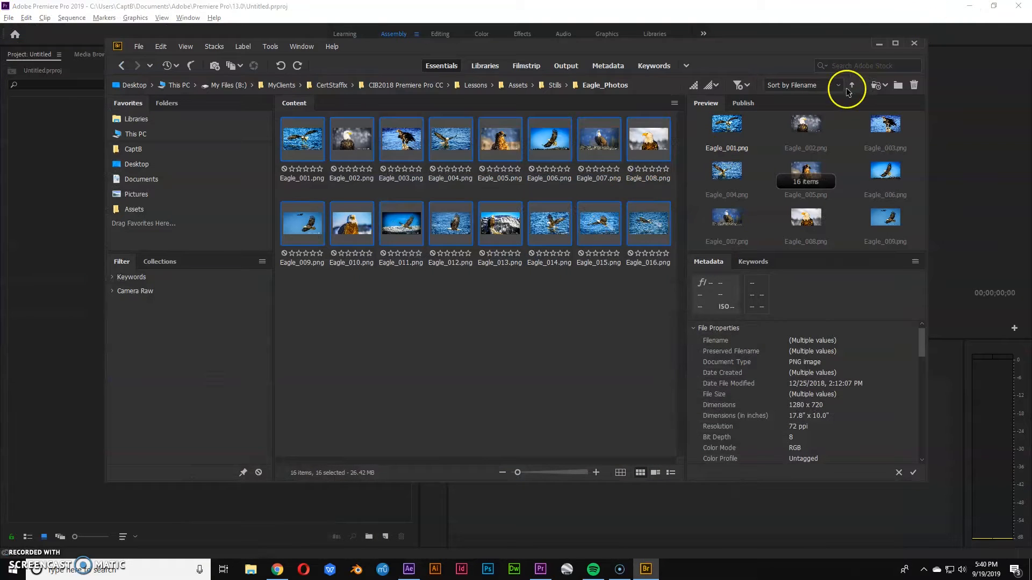
click(879, 44)
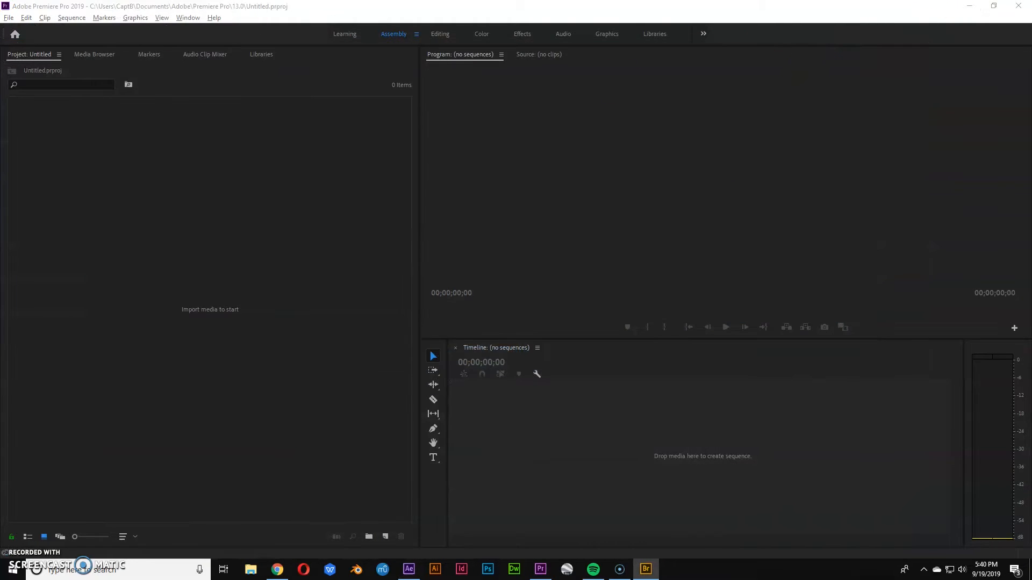
double_click(100, 141)
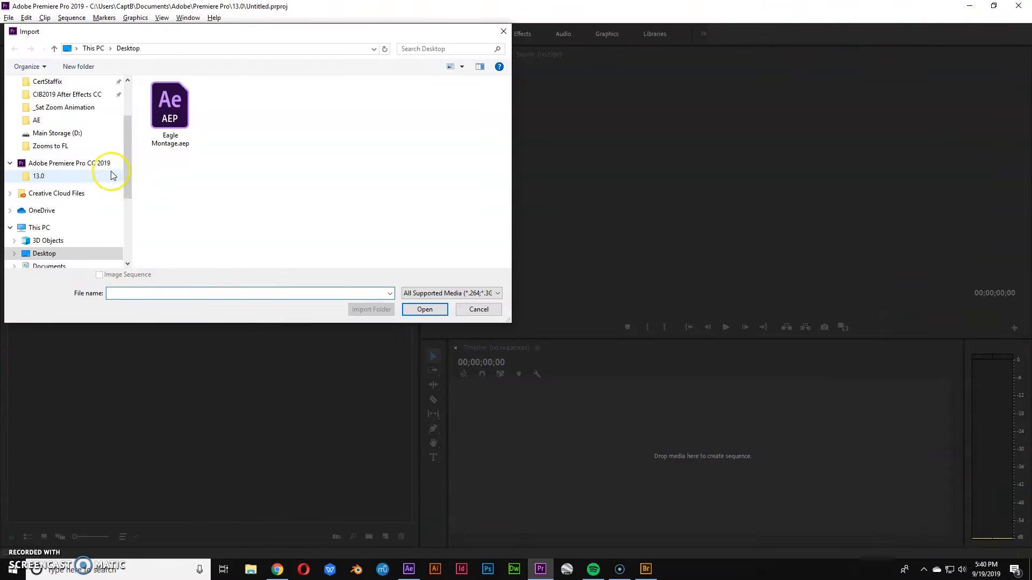
drag(178, 33, 291, 107)
click(282, 189)
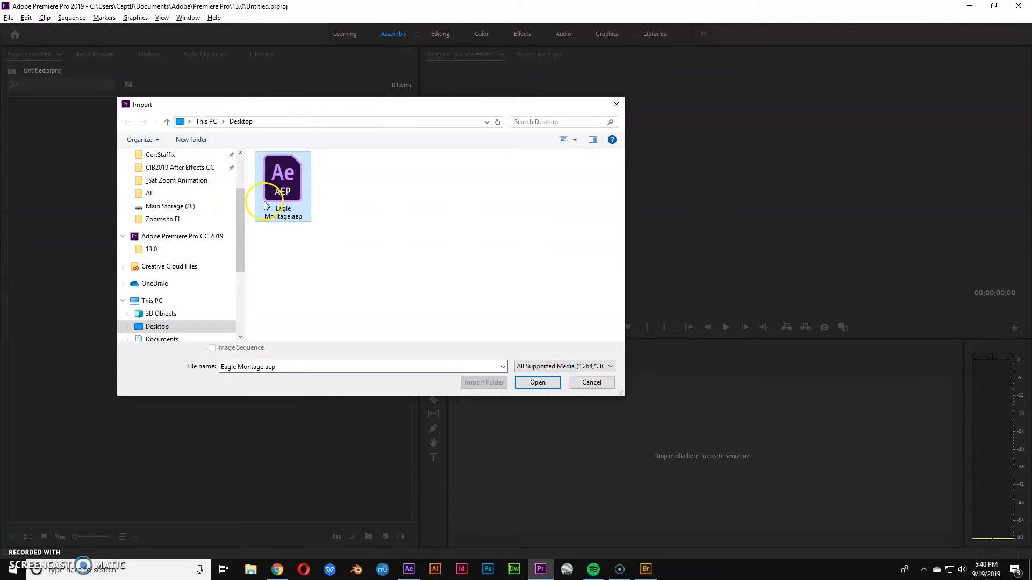
click(528, 383)
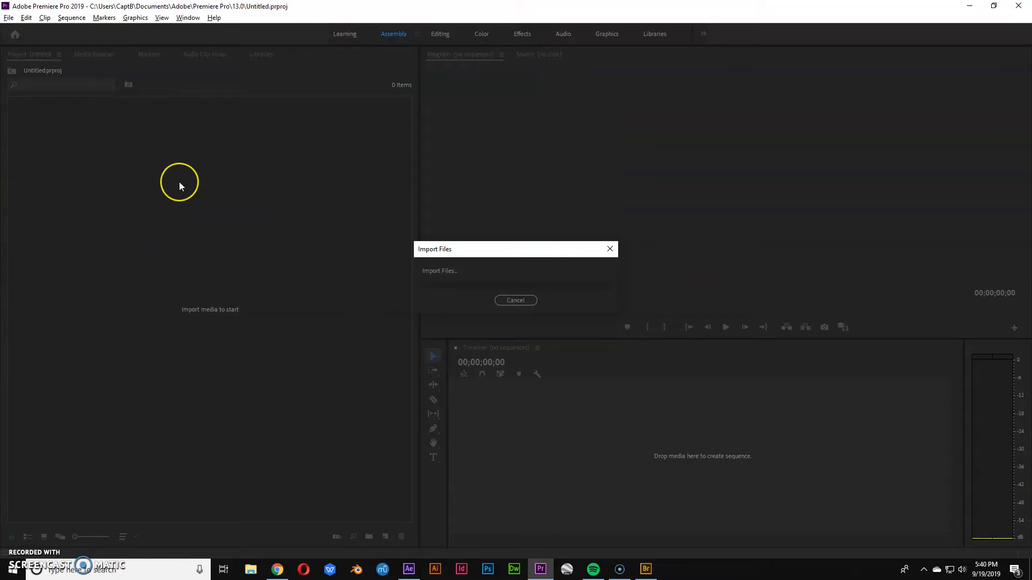
Choose the Eagle Montage composition in the After Effects import dialog and confirm.
click(450, 208)
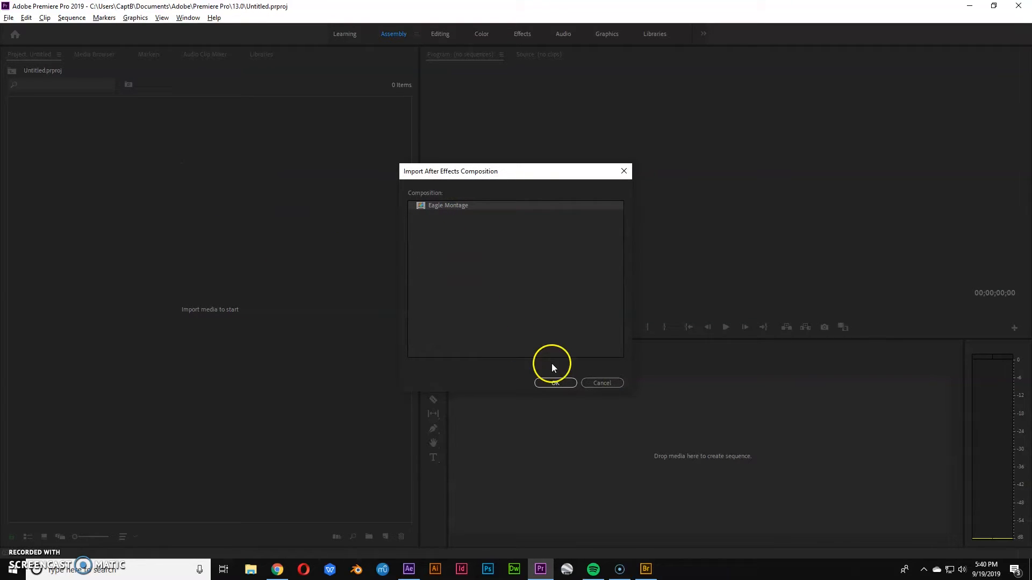
click(450, 211)
click(562, 381)
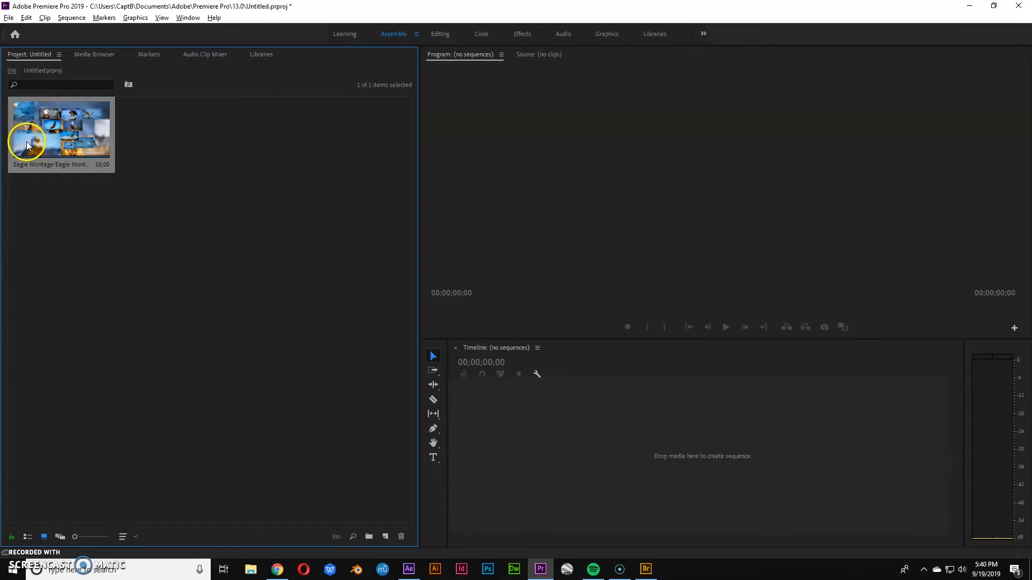
Create a sequence from the imported Eagle Montage clip and play it back.
drag(528, 418, 508, 409)
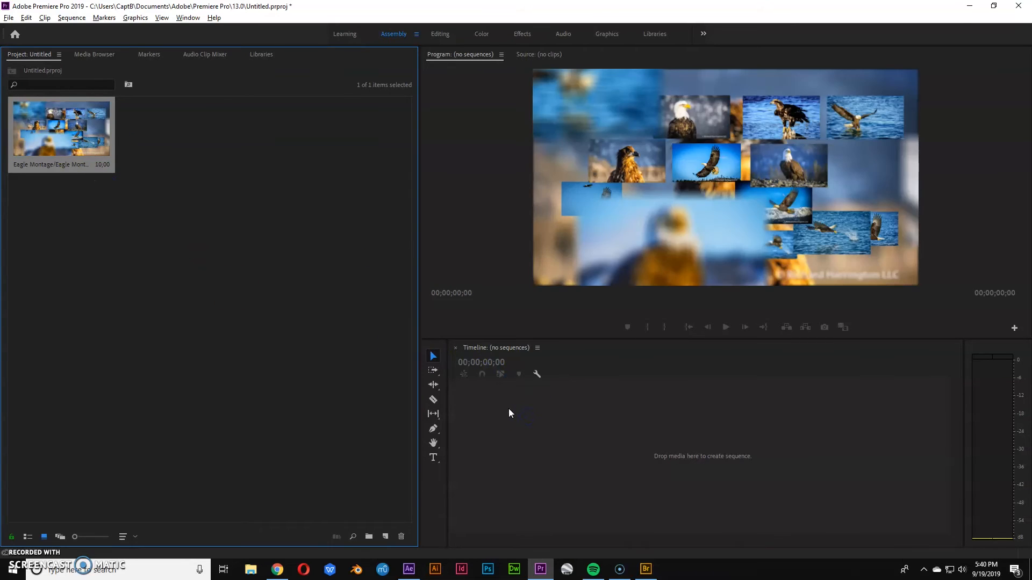
key(space)
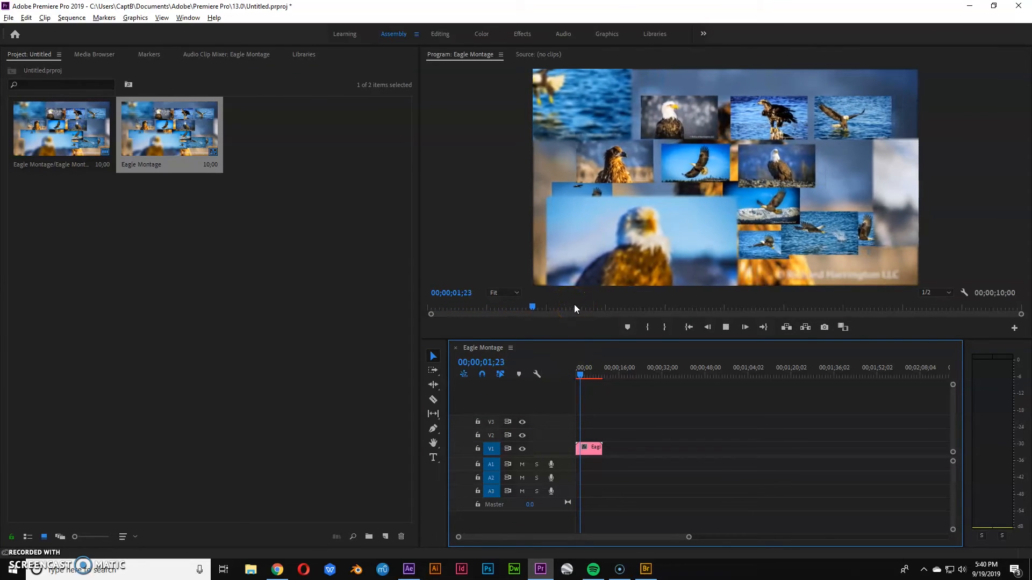